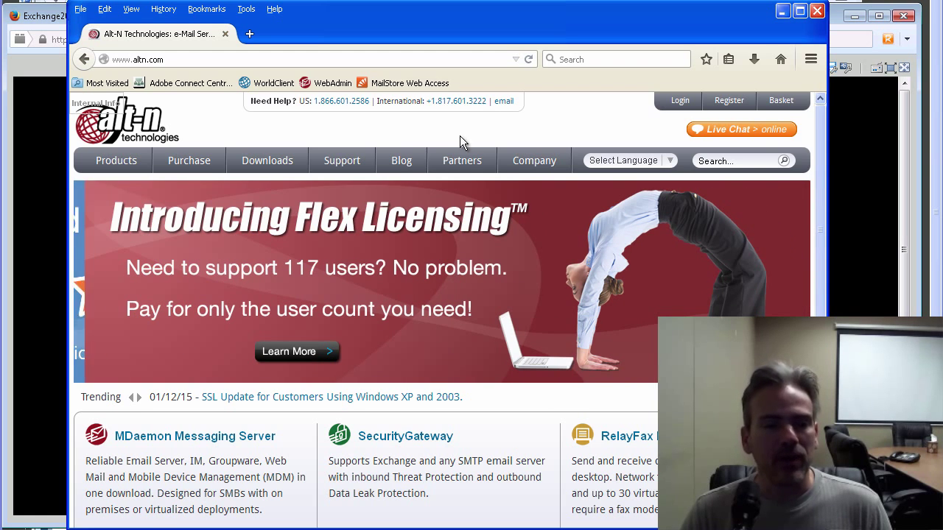
Step: Search the Alt-N Knowledge Base for MDaemon articles with the phrase 'migrate'
mouse_move(331, 170)
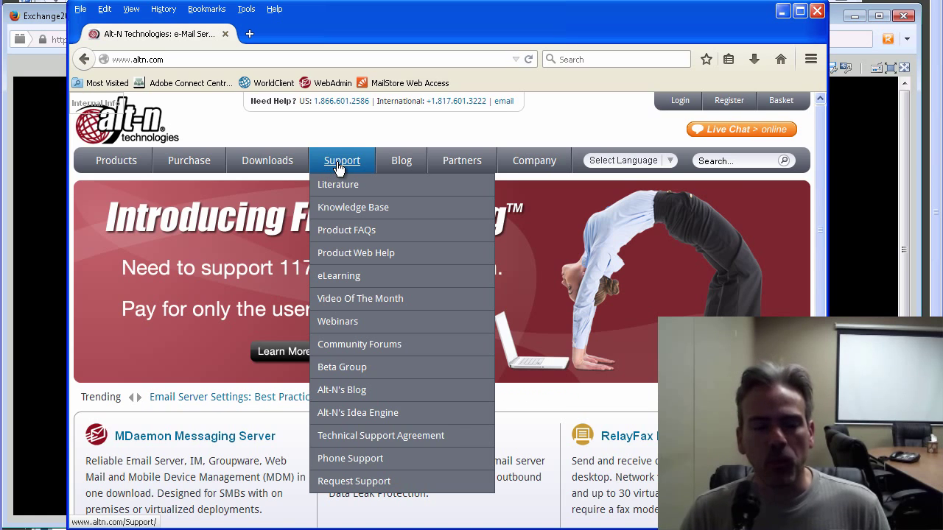
left_click(377, 213)
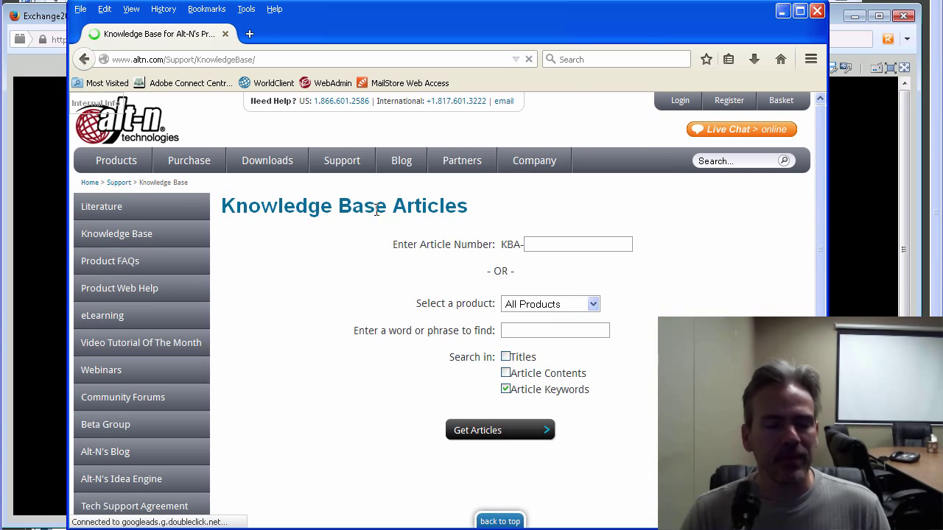
left_click(590, 303)
left_click(565, 332)
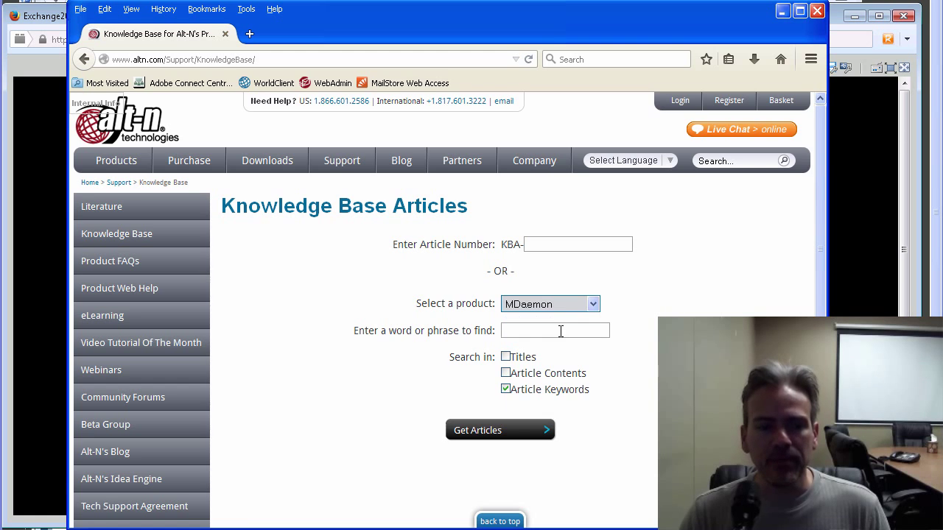
left_click(560, 331)
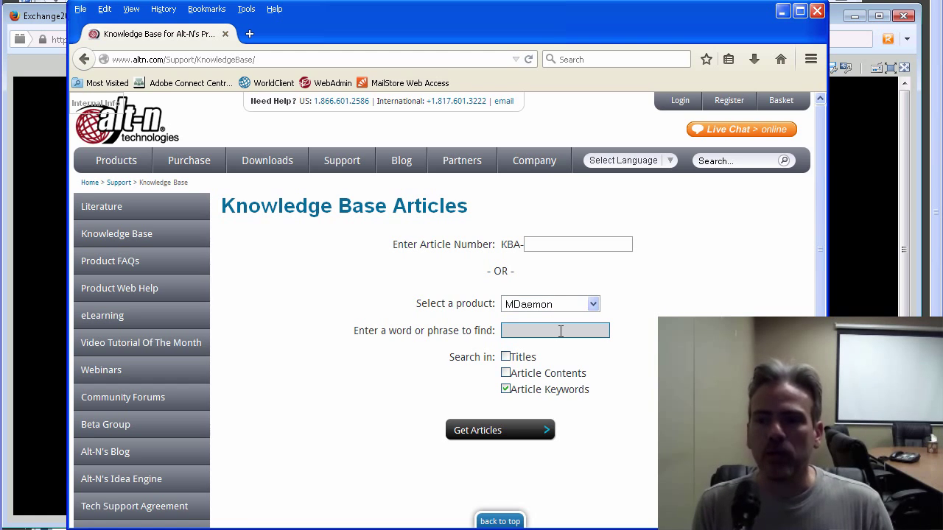
type("migrate")
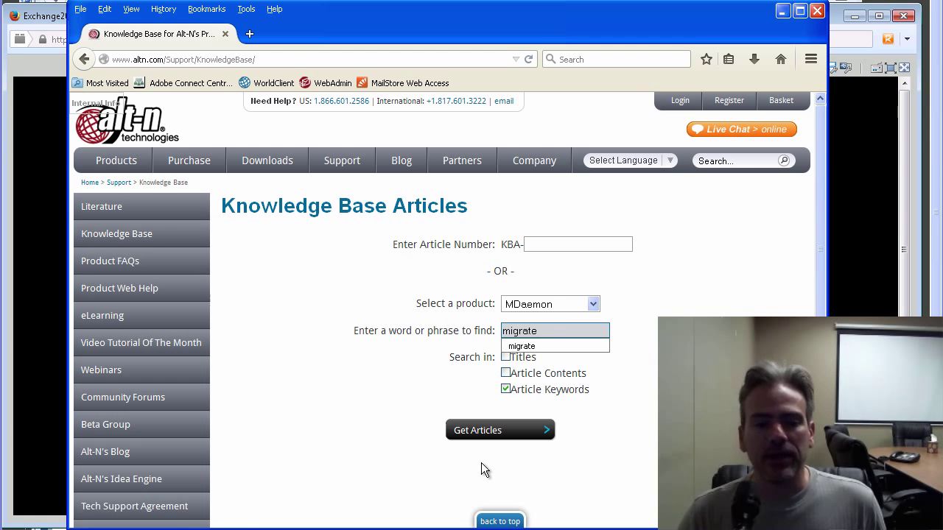
left_click(480, 439)
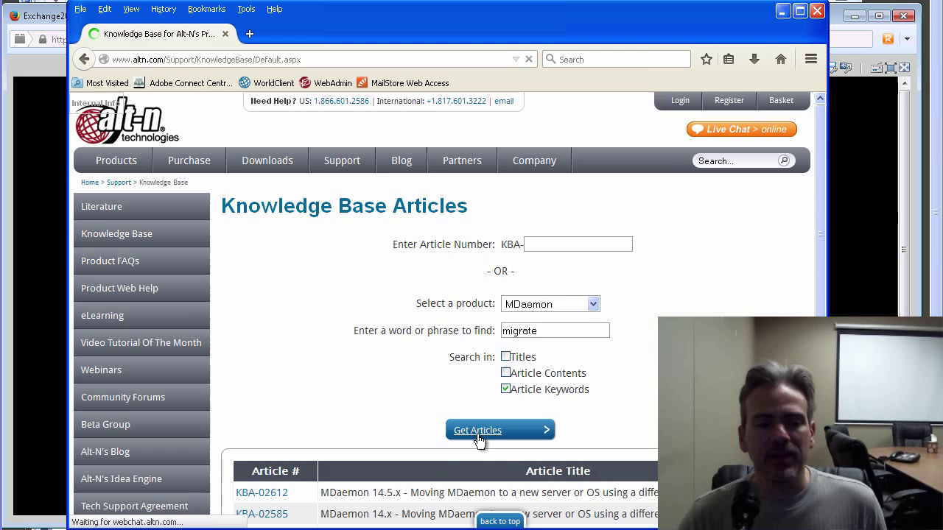
scroll(478, 440, "down", 5)
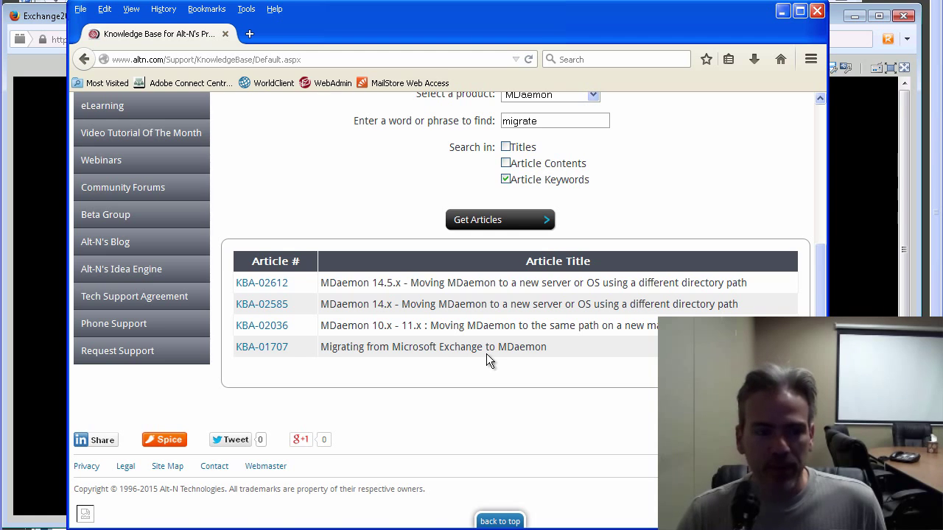
Step: Open article KBA-01707 and highlight its Procedure and 'Migrate from Microsoft Exchange Server' headings
left_click(270, 352)
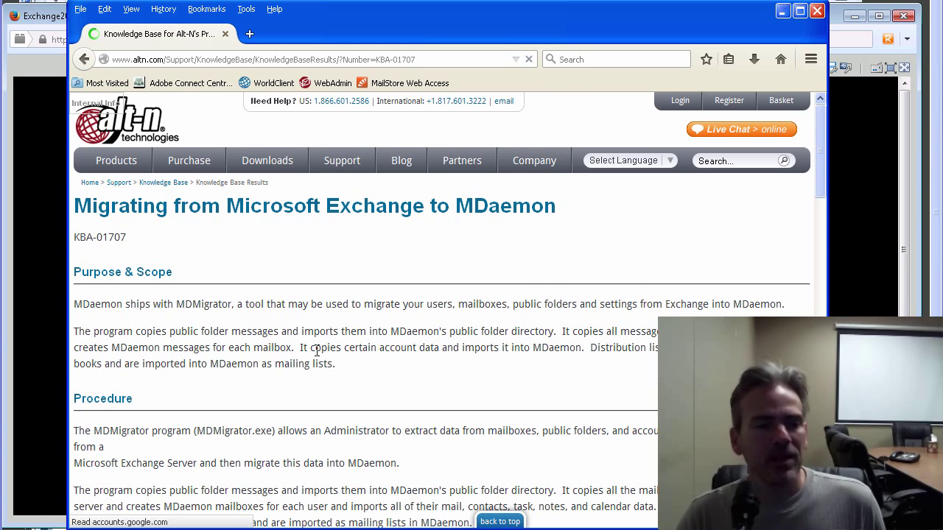
scroll(432, 345, "down", 5)
scroll(432, 345, "up", 2)
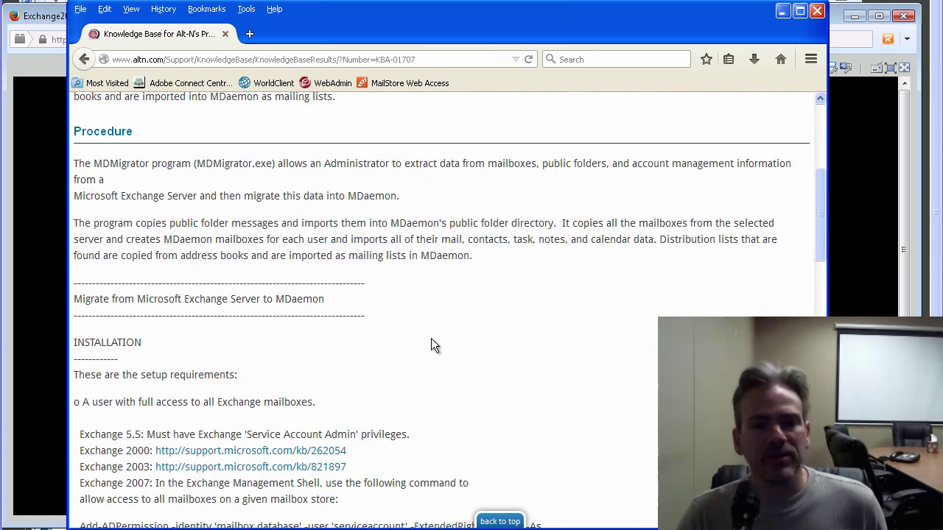
left_click_drag(823, 225, 820, 215)
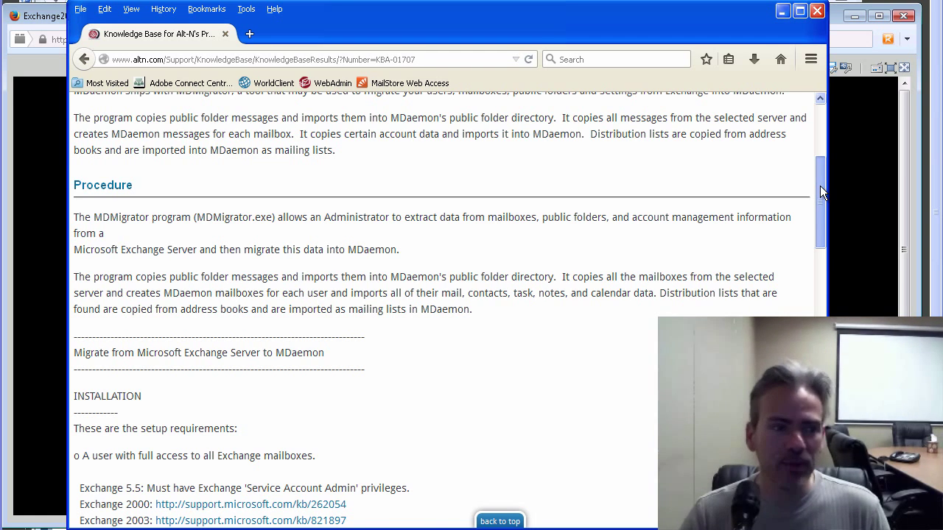
left_click_drag(819, 187, 820, 201)
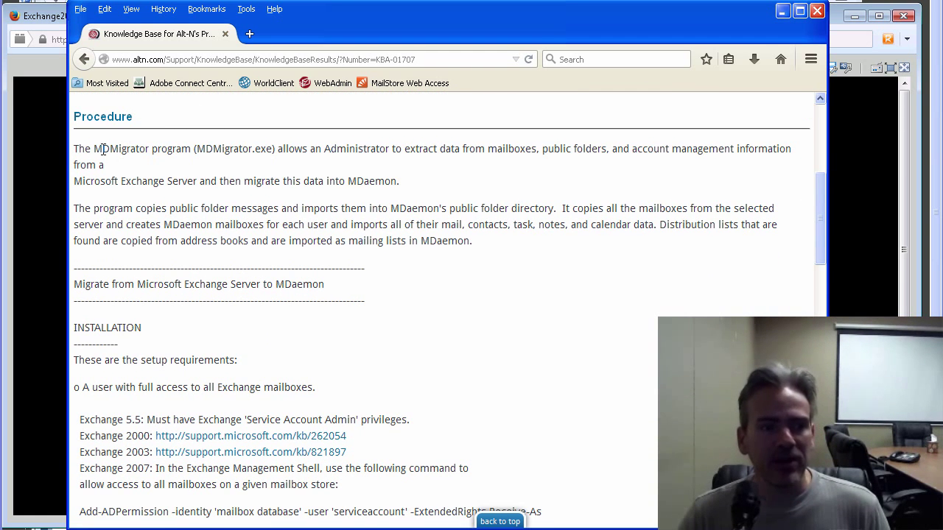
left_click_drag(81, 116, 159, 120)
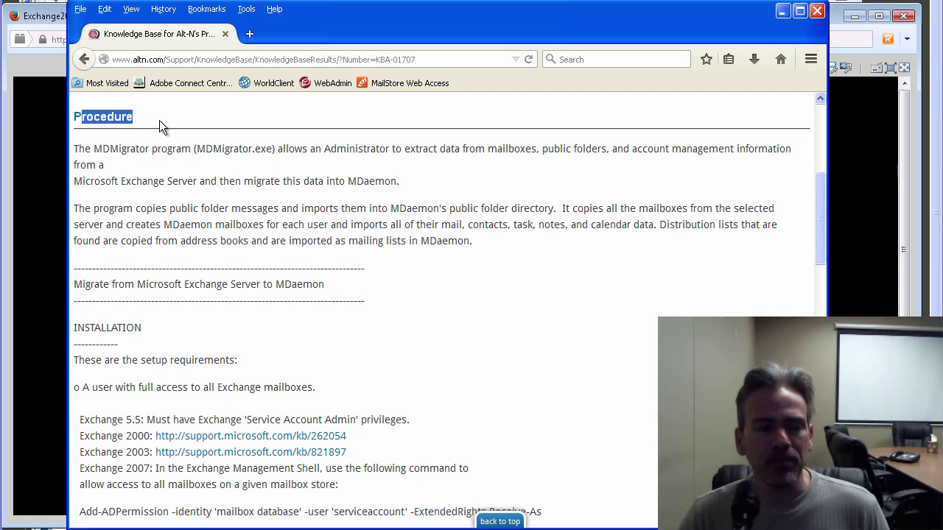
left_click(159, 120)
scroll(126, 297, "down", 4)
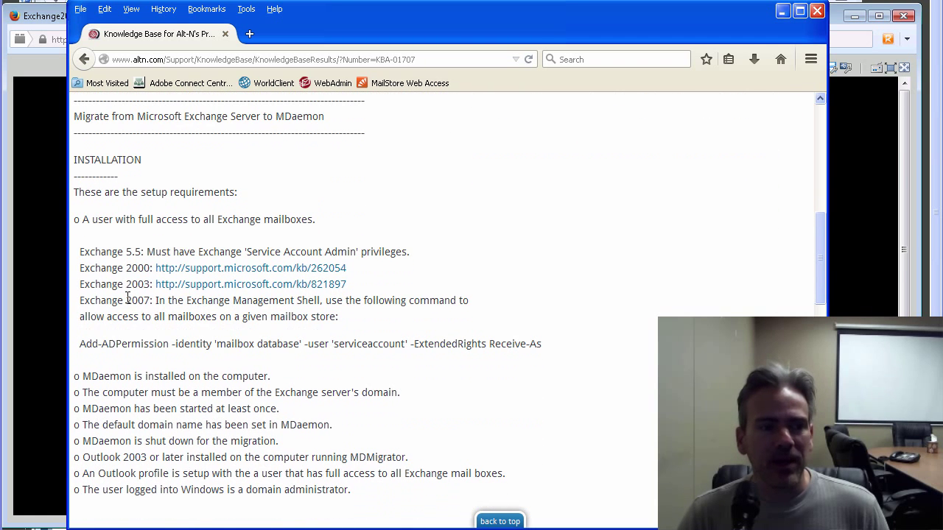
left_click_drag(81, 118, 329, 120)
Step: Highlight the INSTALLATION heading and the full-access mailbox user requirement
scroll(127, 236, "down", 1)
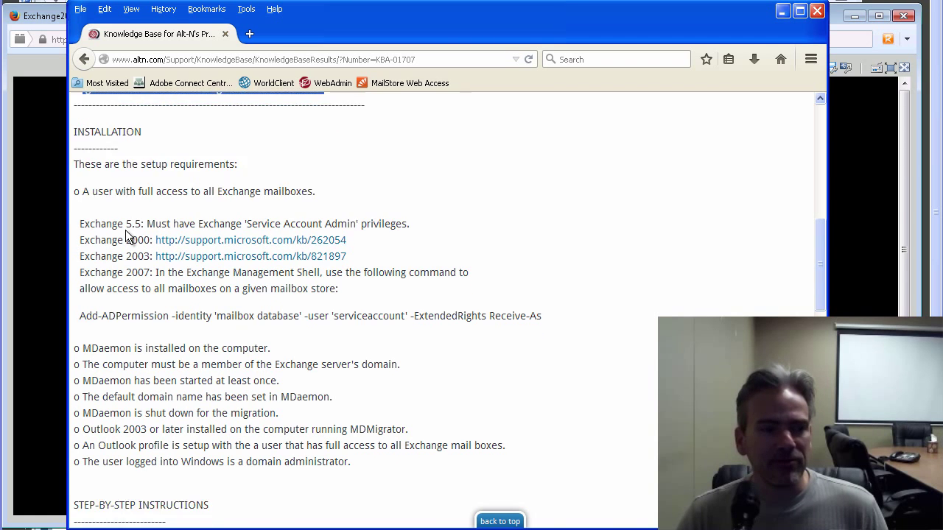
scroll(101, 154, "up", 1)
double_click(86, 160)
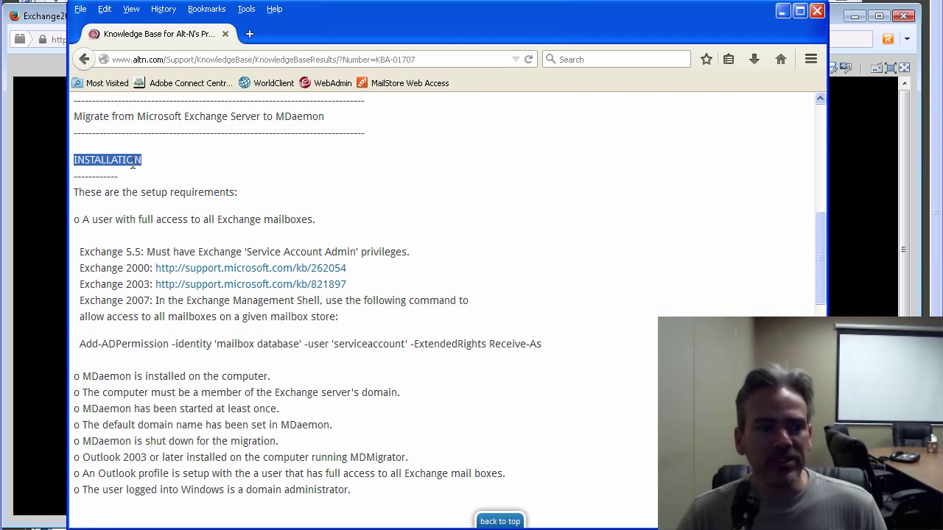
left_click(89, 223)
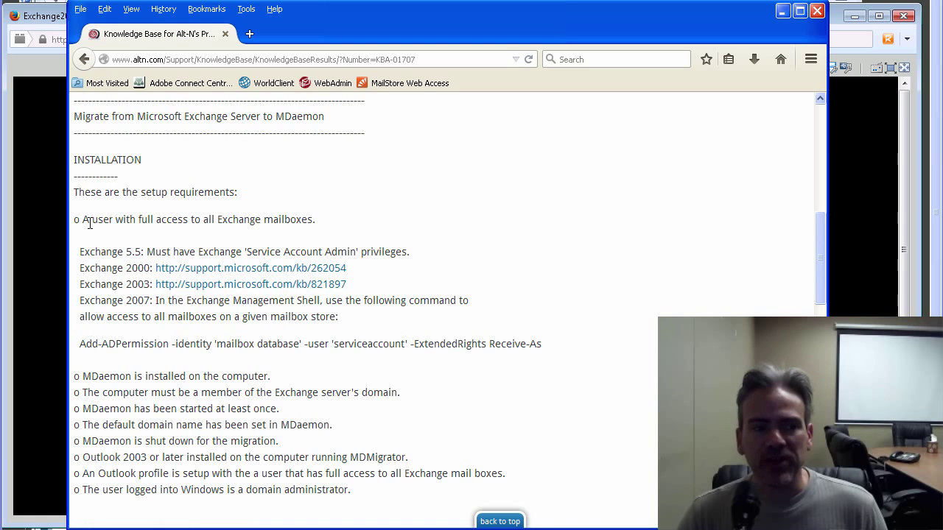
left_click_drag(89, 223, 344, 230)
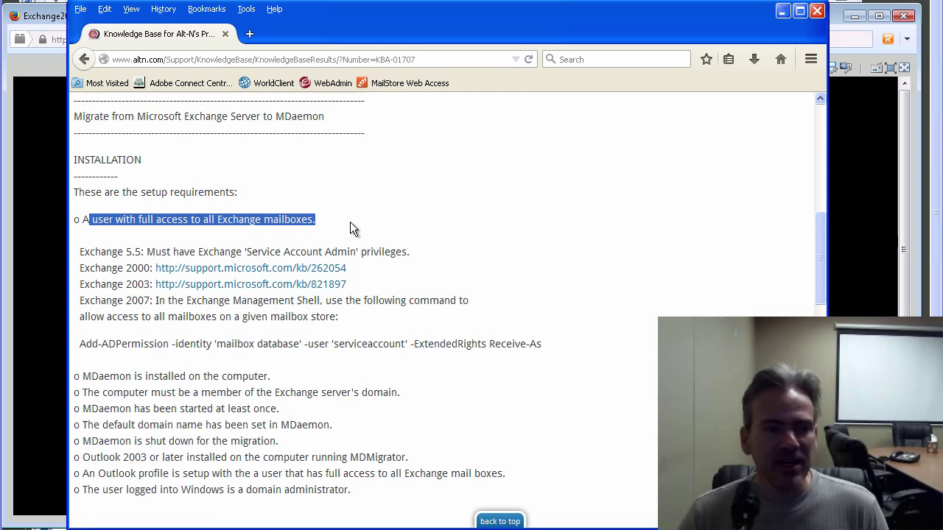
scroll(350, 225, "down", 2)
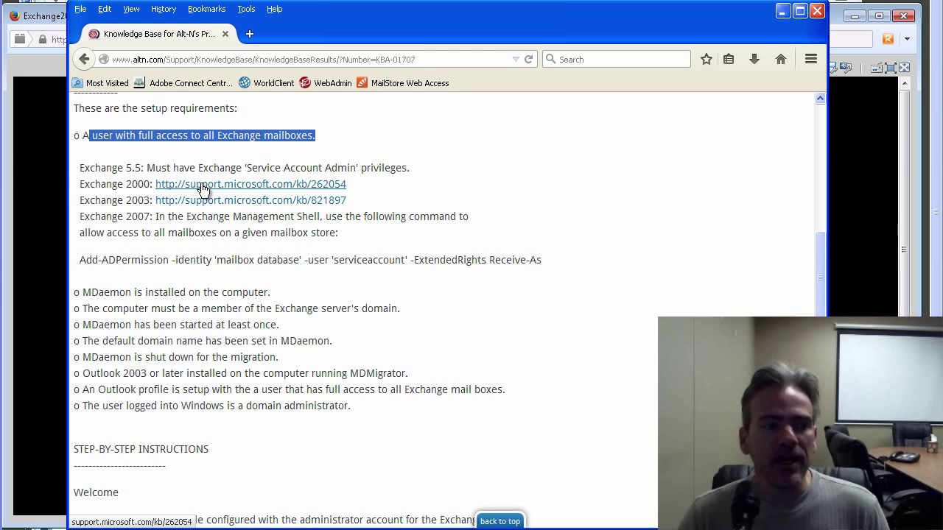
scroll(201, 188, "down", 2)
scroll(201, 187, "down", 1)
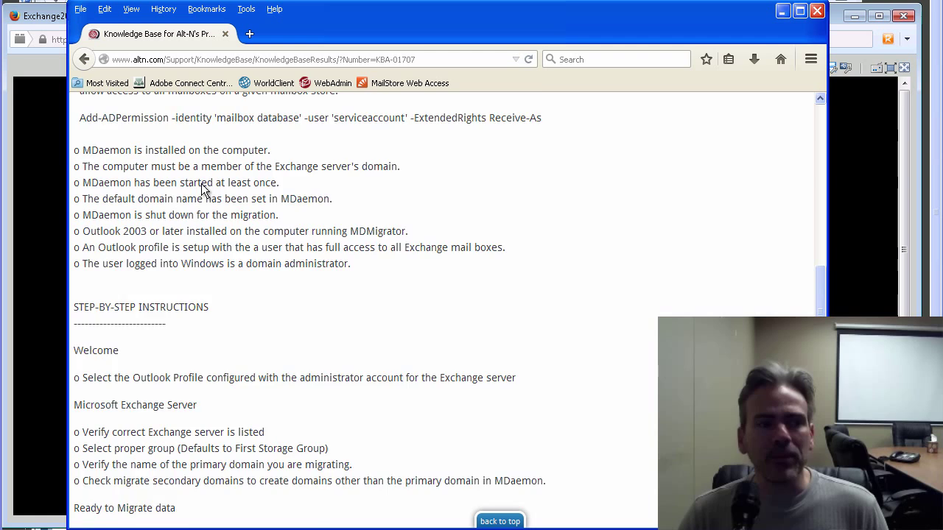
scroll(205, 190, "down", 1)
left_click_drag(91, 124, 301, 129)
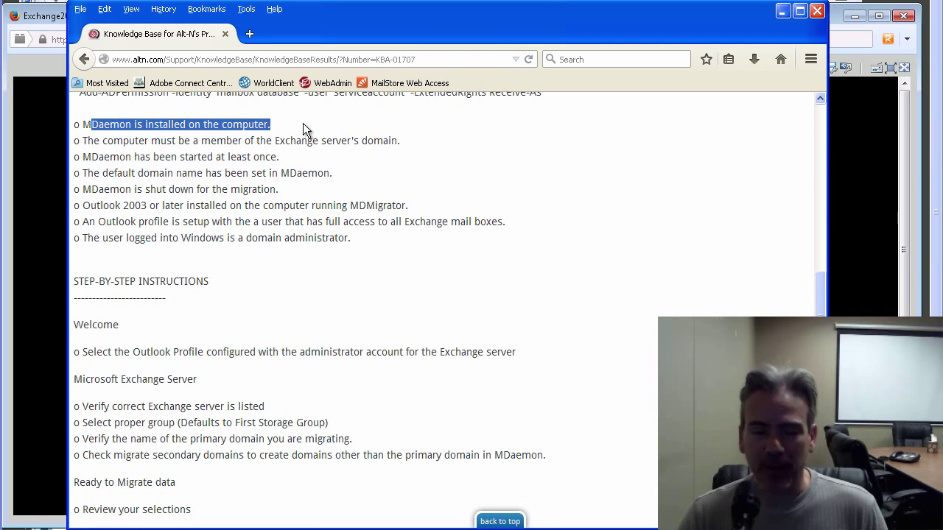
left_click(303, 123)
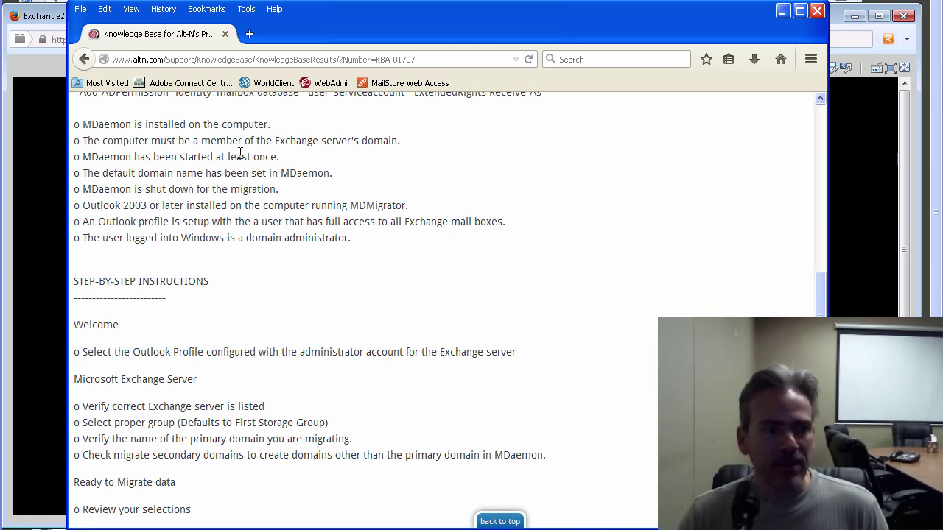
left_click_drag(100, 141, 415, 148)
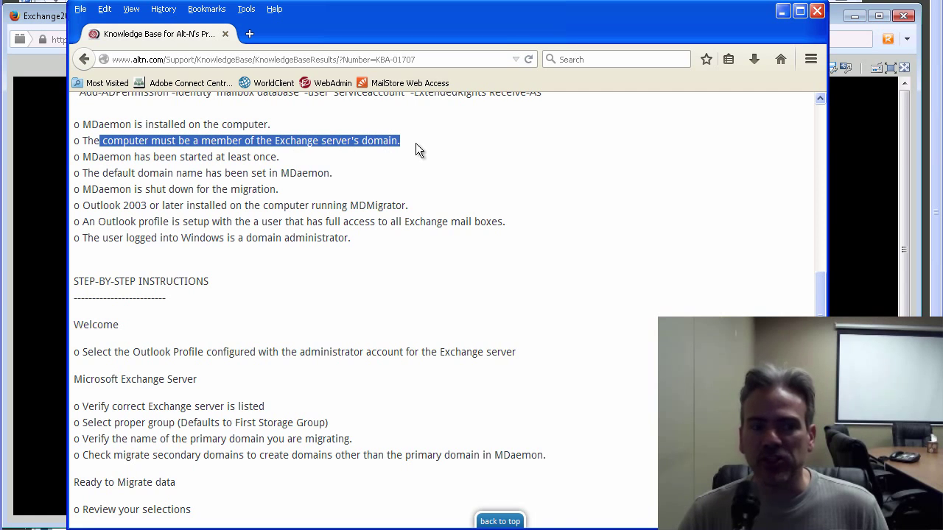
left_click(424, 143)
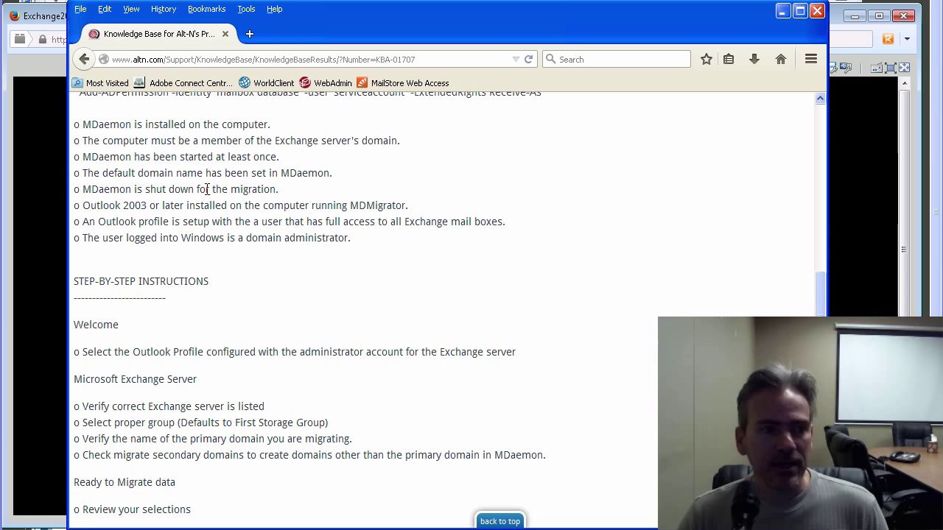
left_click_drag(100, 157, 302, 159)
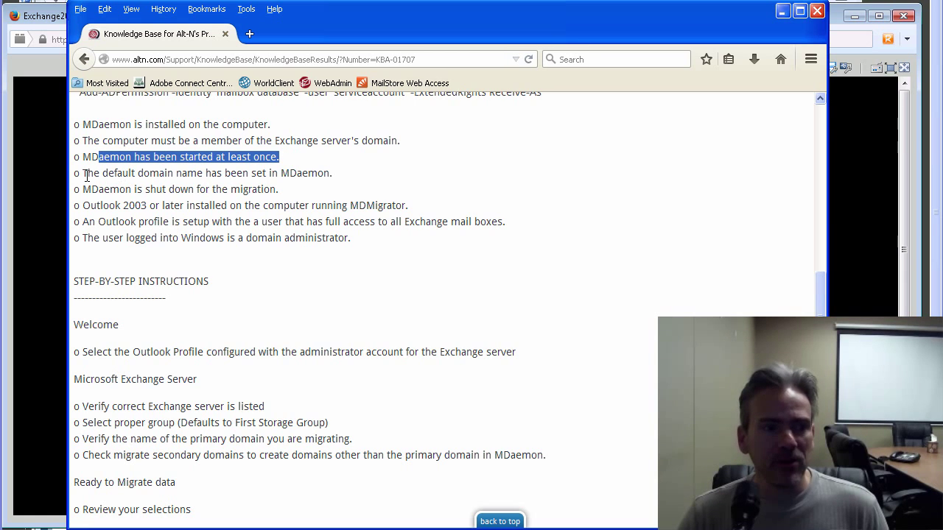
left_click_drag(83, 173, 369, 177)
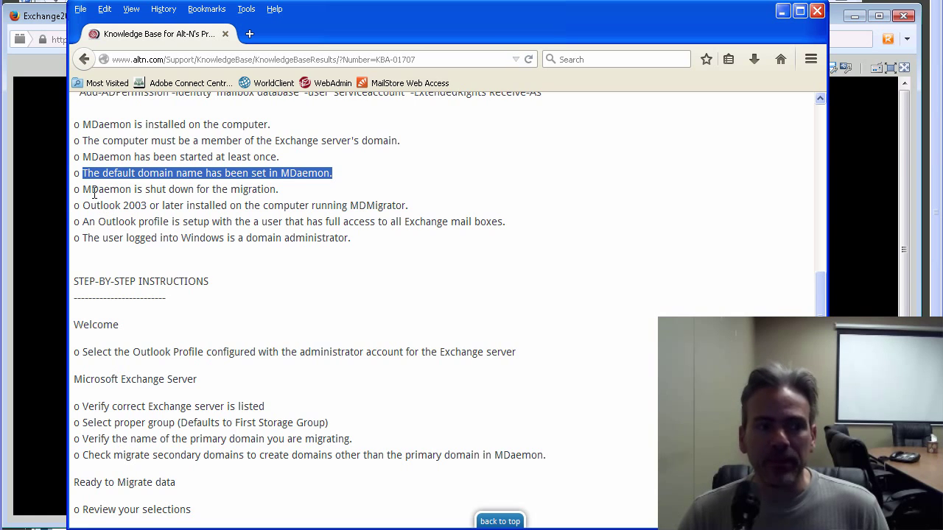
left_click_drag(92, 190, 332, 193)
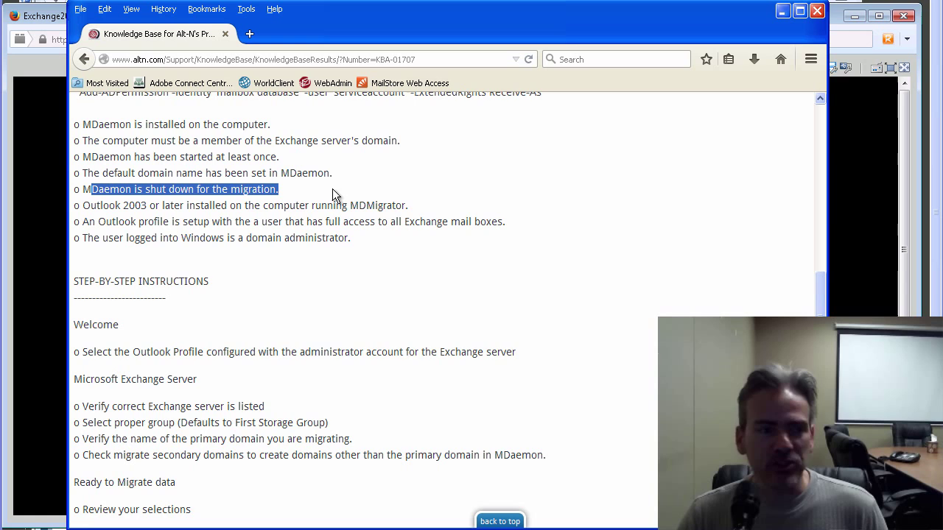
left_click_drag(91, 205, 441, 210)
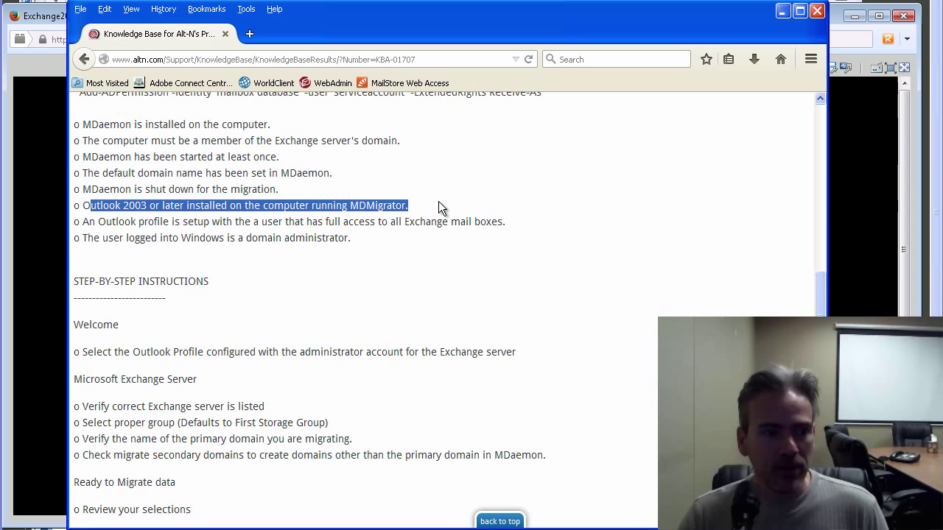
left_click(96, 229)
left_click_drag(95, 223, 527, 224)
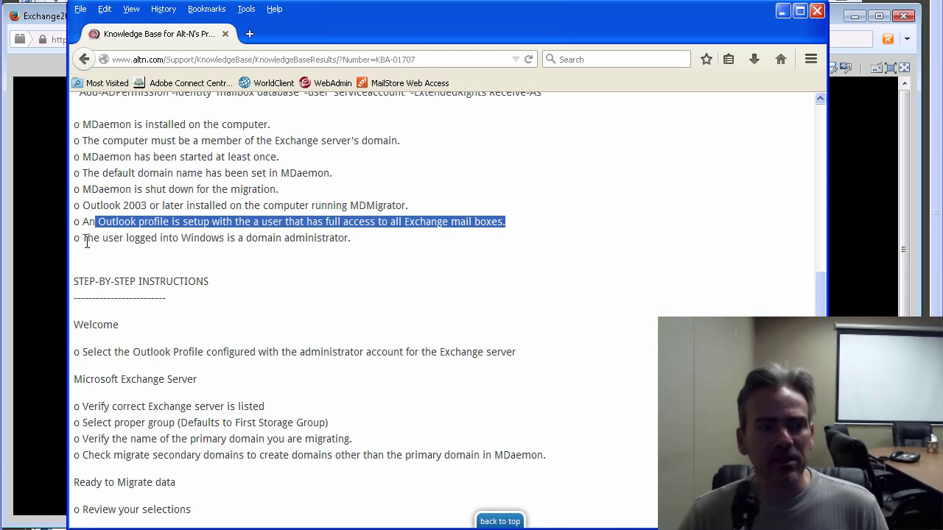
left_click_drag(86, 243, 405, 248)
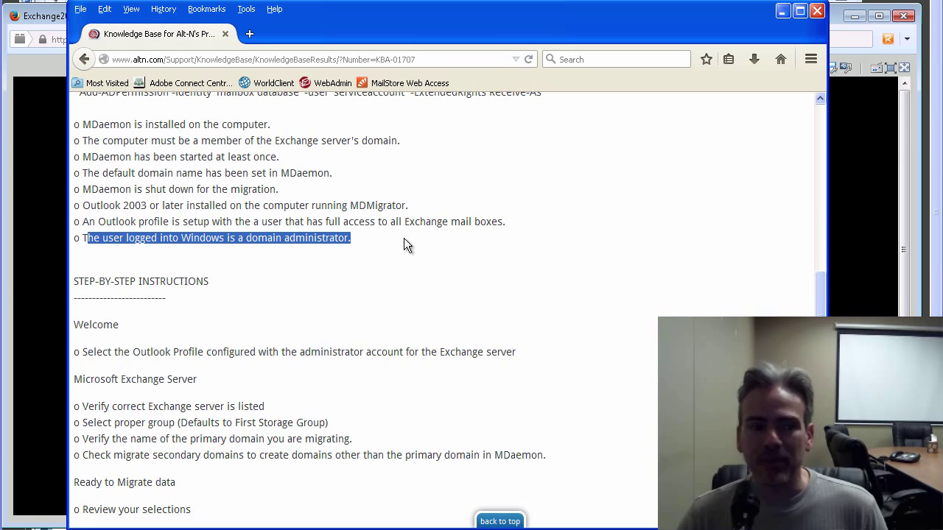
left_click(341, 250)
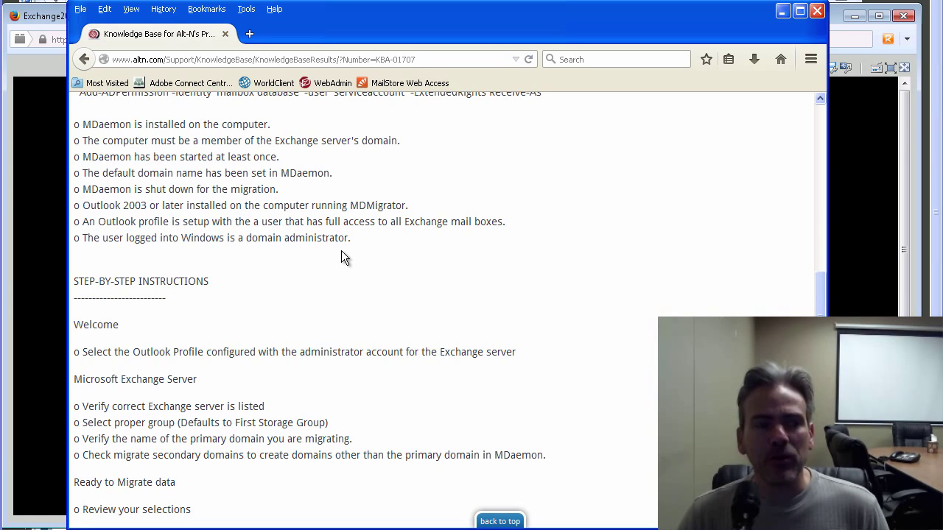
scroll(107, 150, "down", 1)
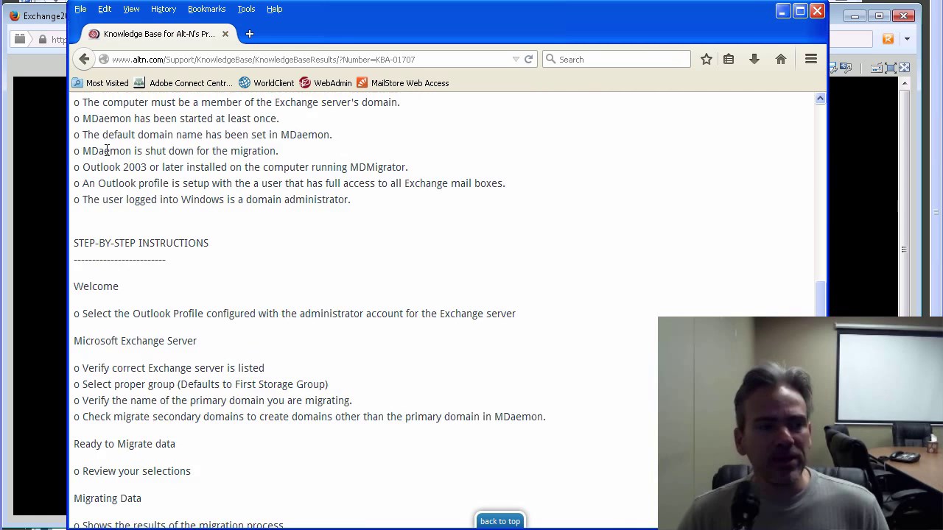
scroll(107, 150, "down", 5)
scroll(99, 144, "up", 2)
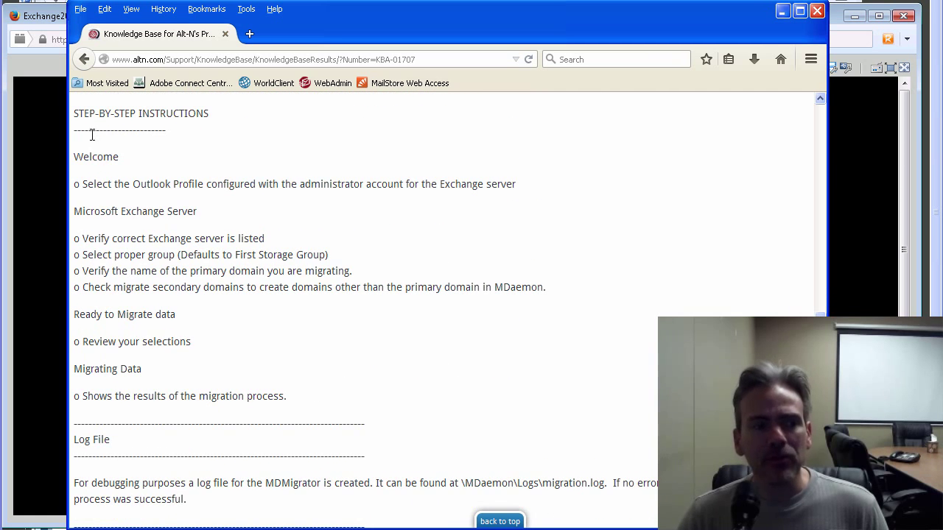
left_click_drag(79, 114, 227, 393)
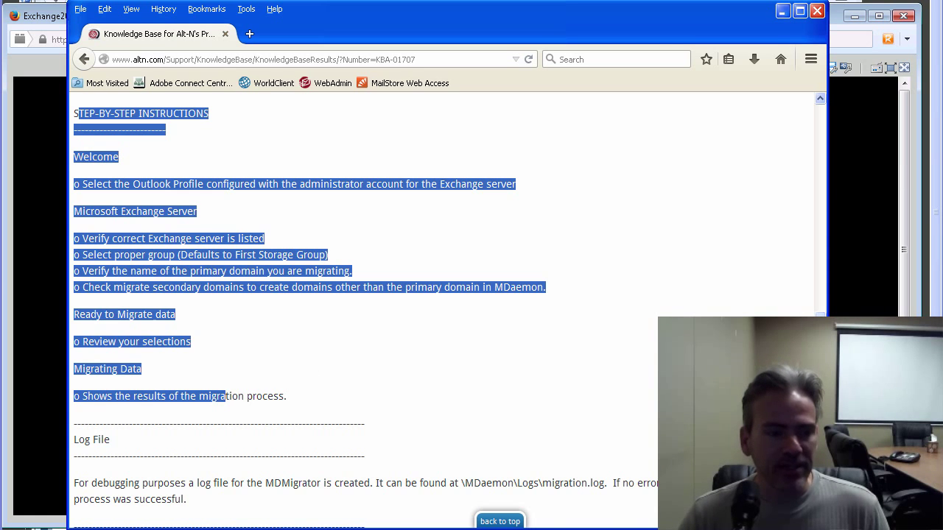
left_click_drag(819, 314, 823, 166)
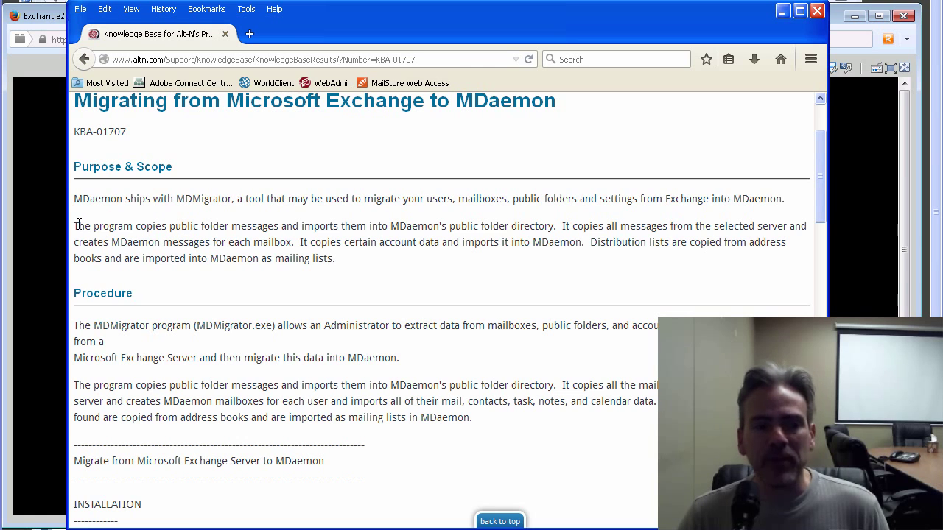
Step: Highlight the Purpose & Scope phrases about copying public folder messages into MDaemon's public folder directory
left_click_drag(79, 226, 382, 268)
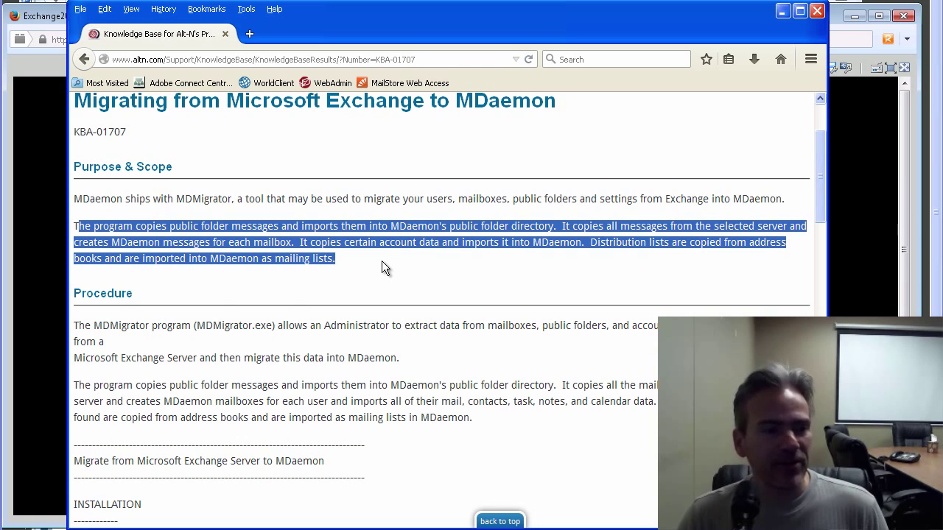
left_click(153, 228)
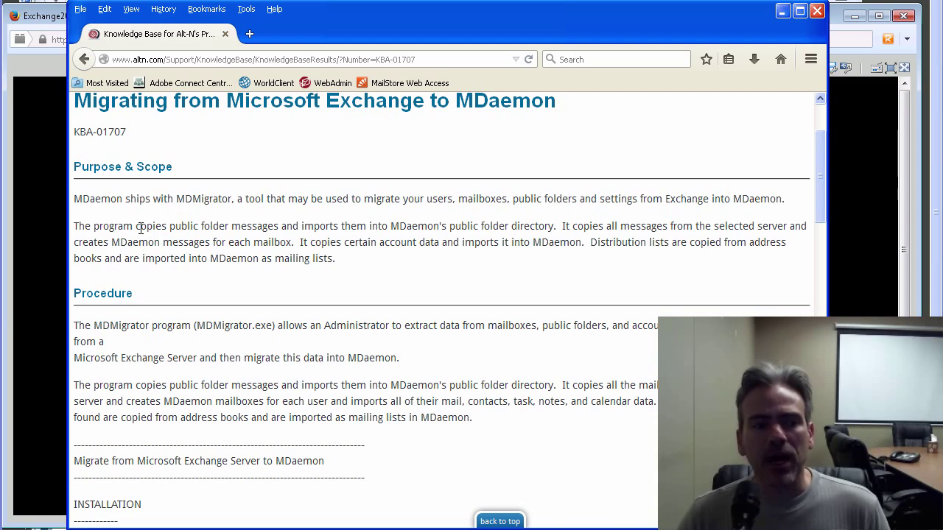
left_click_drag(135, 226, 283, 227)
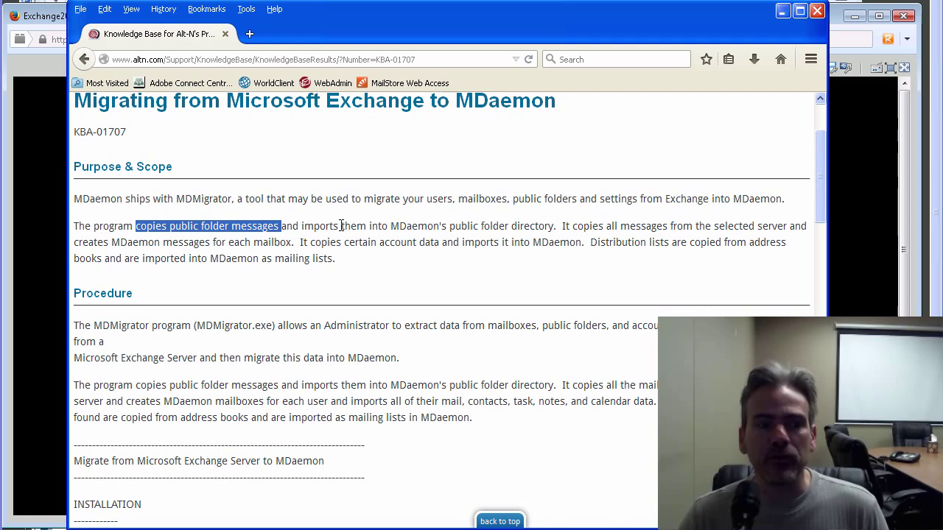
left_click(388, 222)
left_click_drag(389, 222, 571, 229)
Step: Highlight the per-mailbox message and account data phrases, then bring up the Windows 7 VM console
left_click_drag(630, 226, 789, 227)
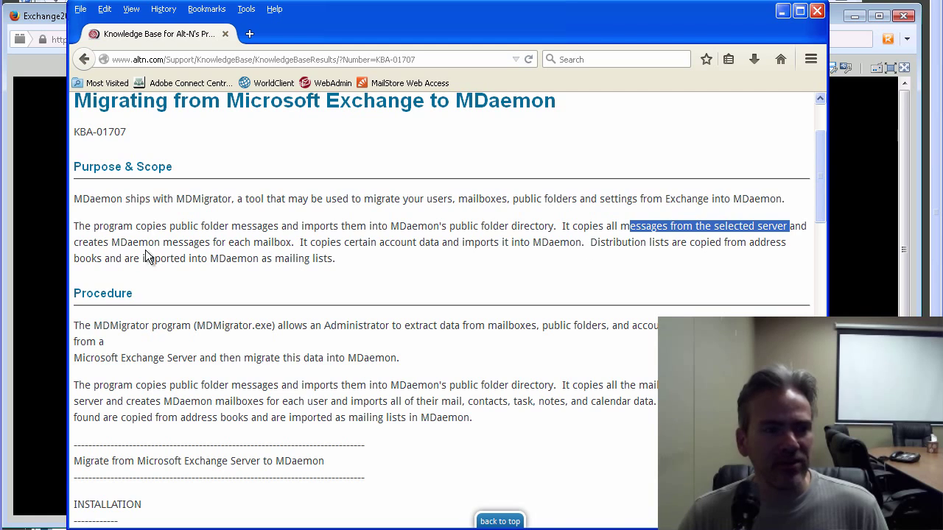
left_click_drag(120, 243, 294, 248)
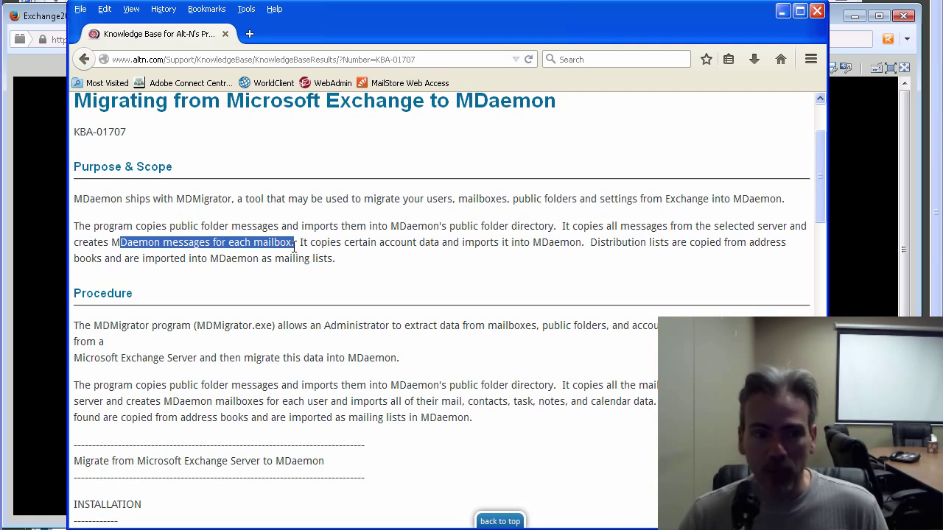
left_click(405, 247)
left_click_drag(377, 246, 716, 248)
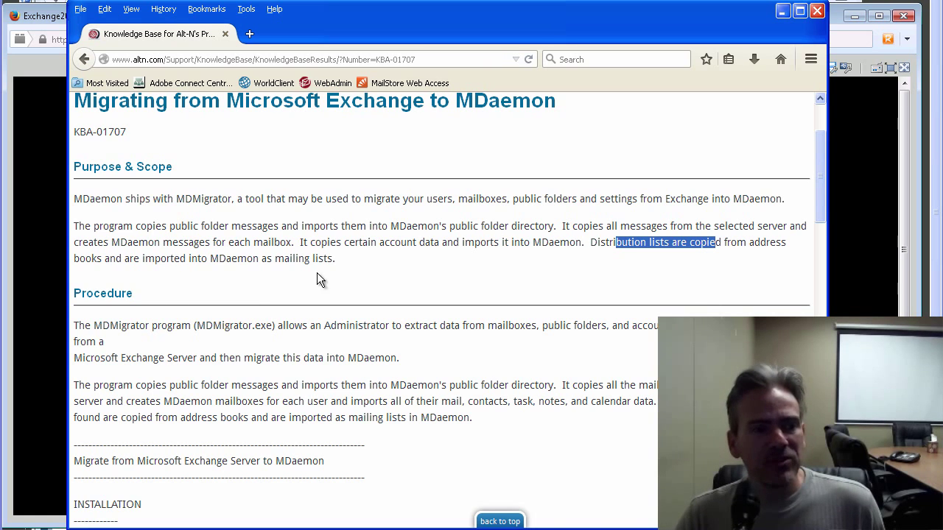
left_click_drag(335, 258, 75, 221)
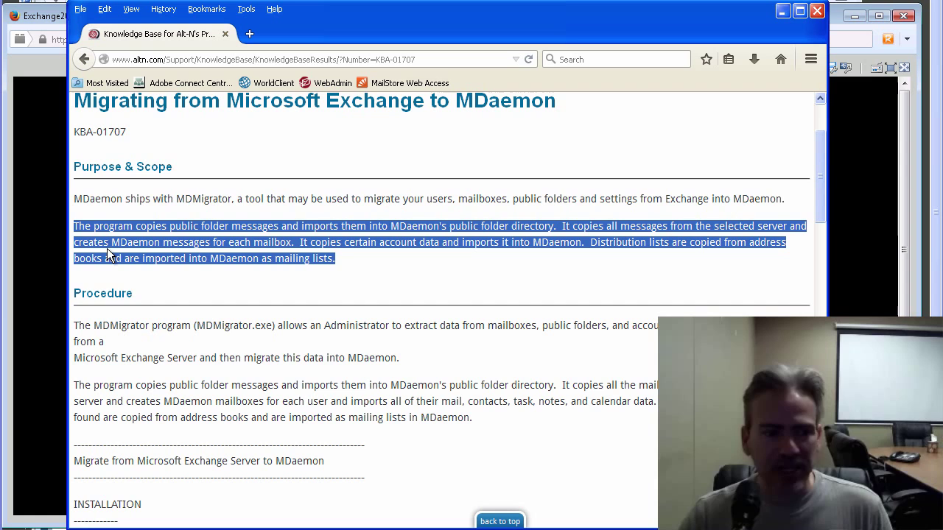
left_click(204, 252)
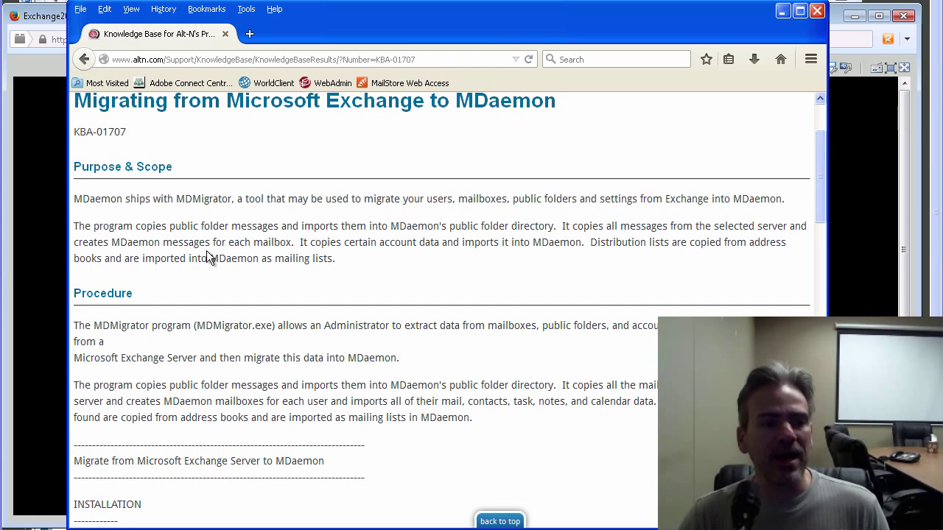
left_click(57, 286)
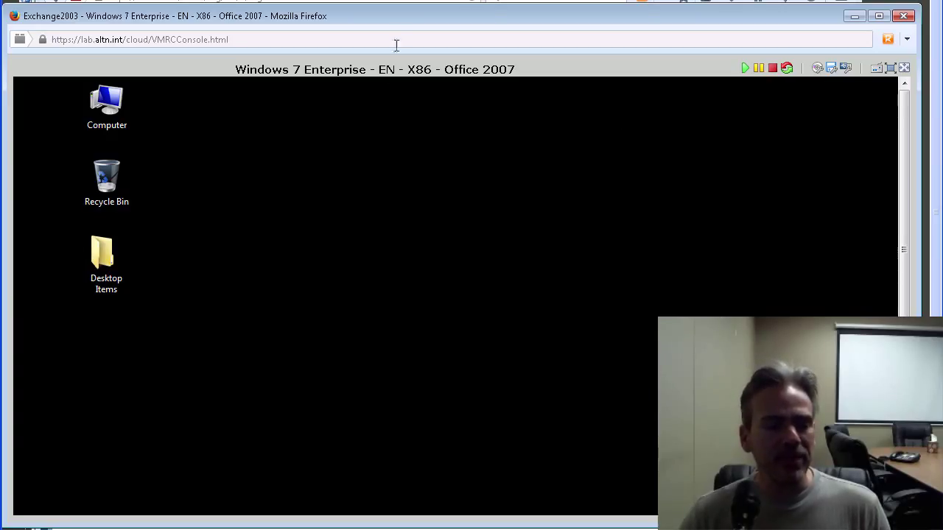
Step: Browse from Computer to C:\MDaemon\App and select the MDMigrator application
left_click(113, 109)
double_click(113, 109)
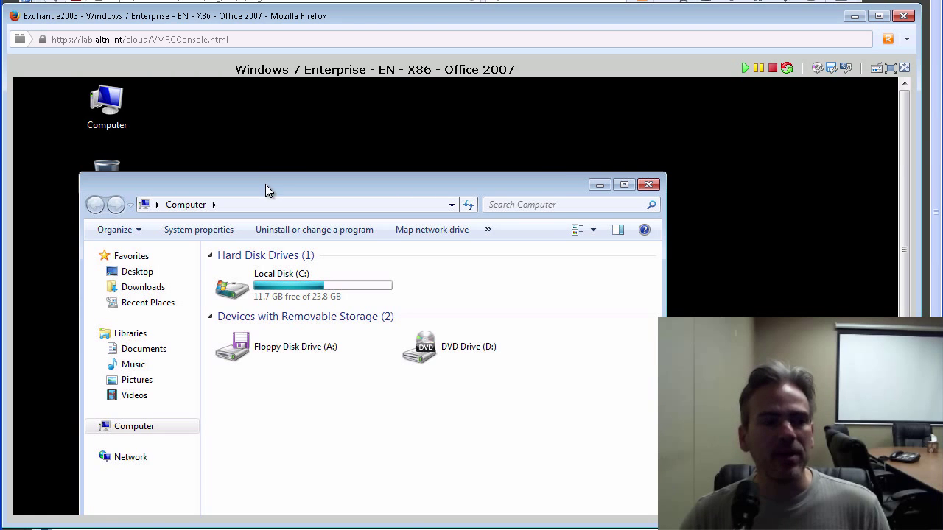
left_click_drag(291, 189, 298, 96)
left_click(308, 184)
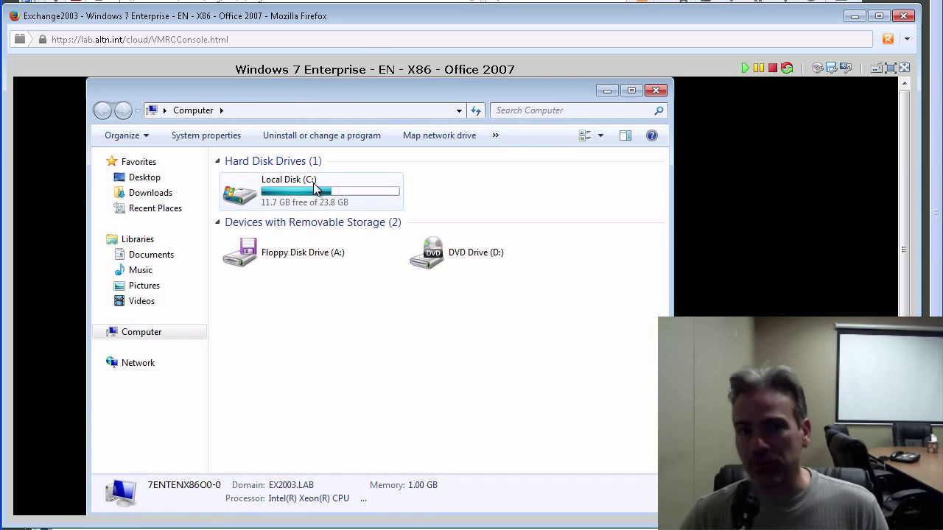
double_click(313, 190)
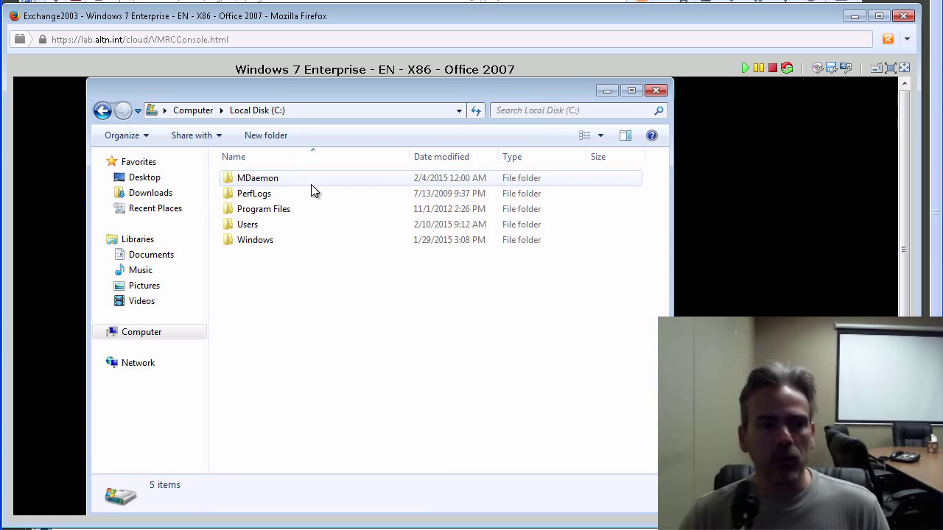
double_click(269, 186)
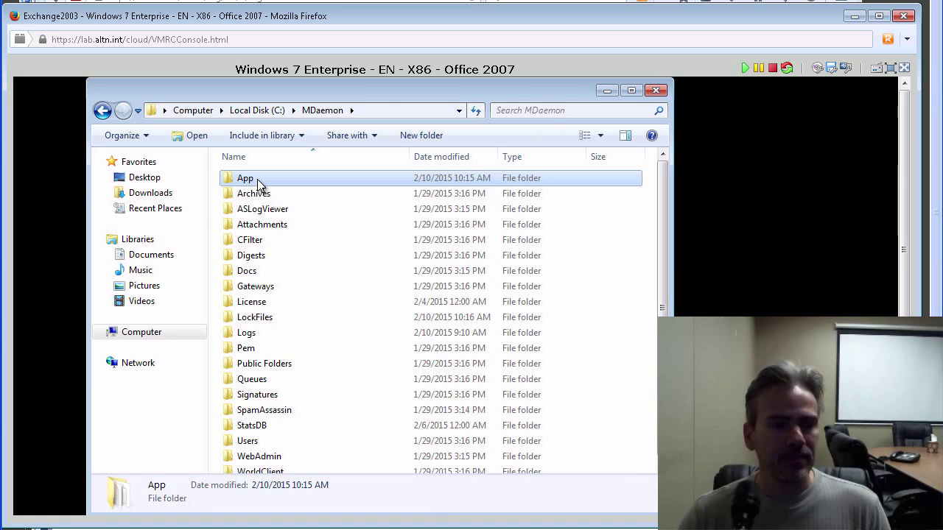
double_click(251, 178)
left_click(260, 224)
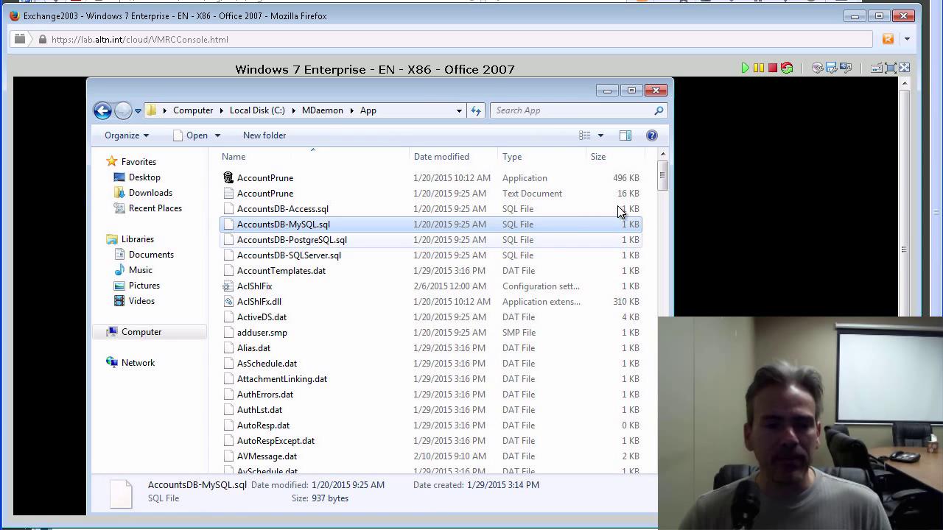
left_click_drag(659, 205, 655, 362)
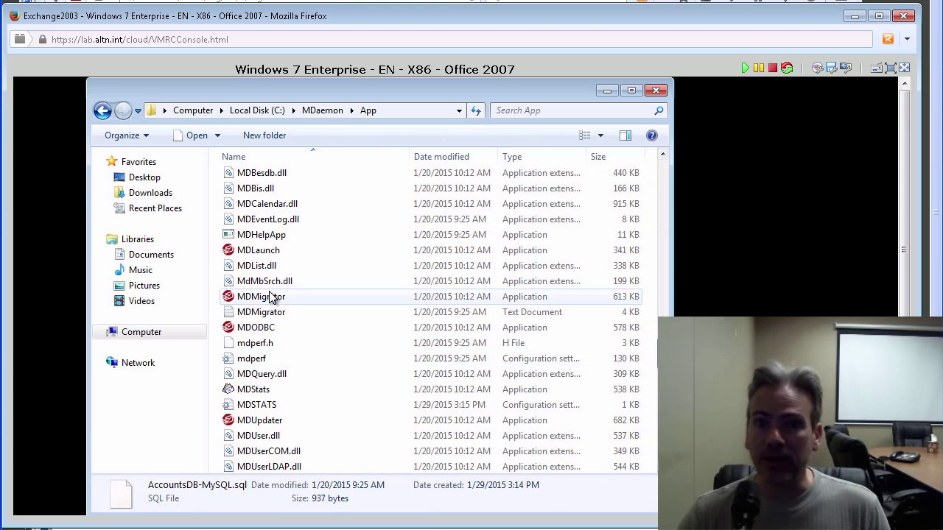
left_click(266, 299)
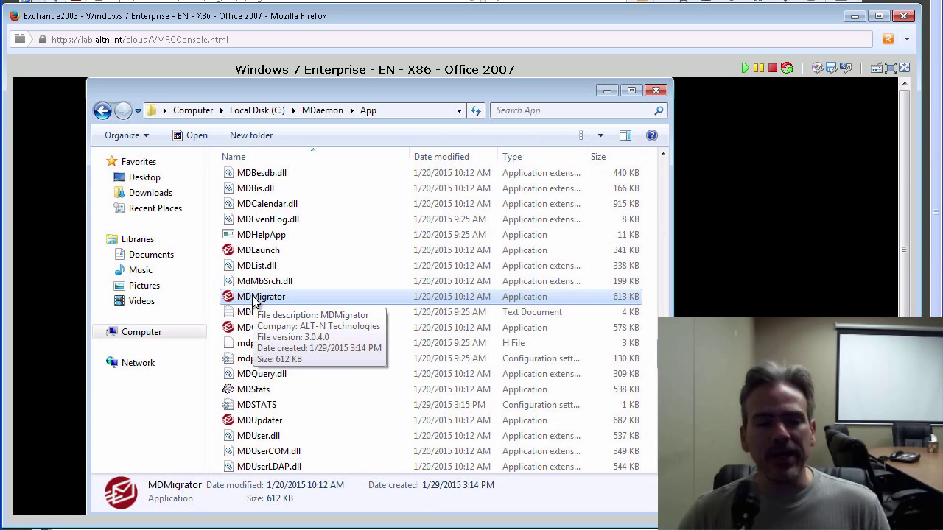
Step: Launch MDMigrator, choose 'MDMigrator Profile' as the MAPI profile and go to the Exchange Server page
double_click(254, 302)
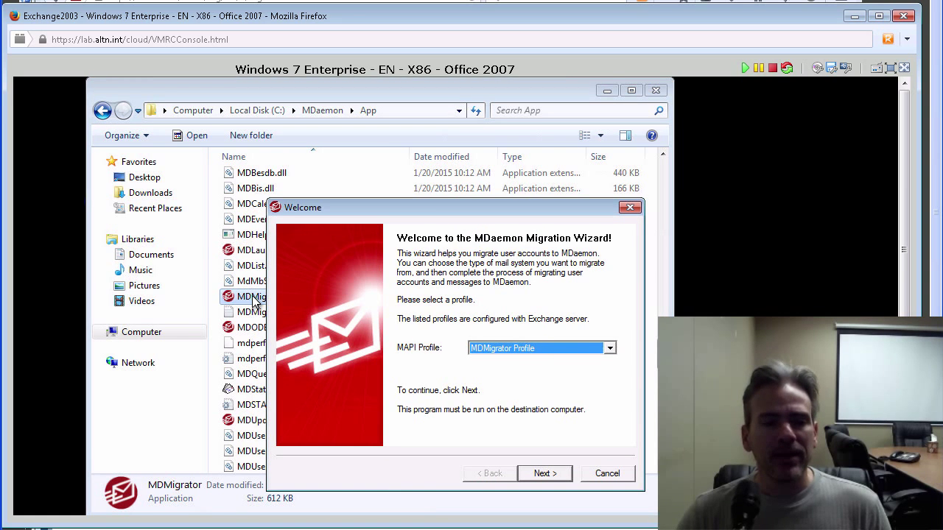
left_click_drag(487, 211, 413, 164)
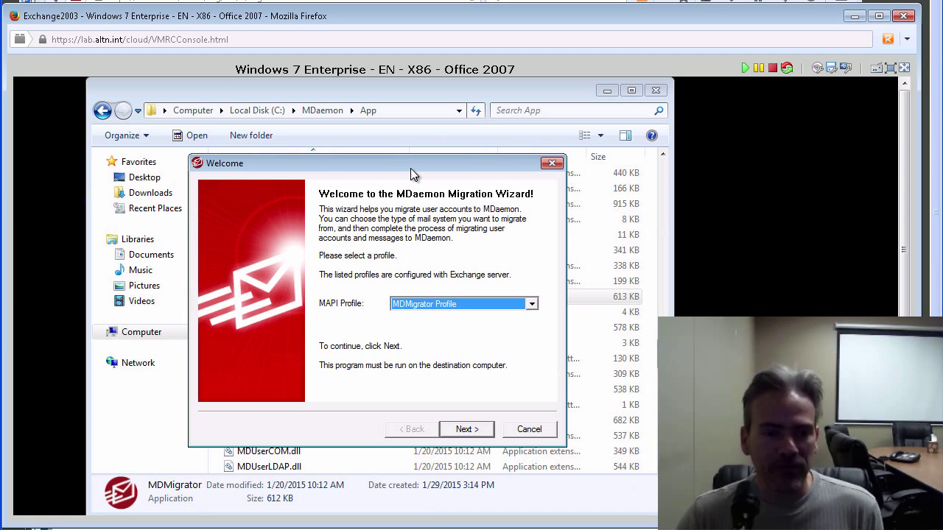
left_click(531, 304)
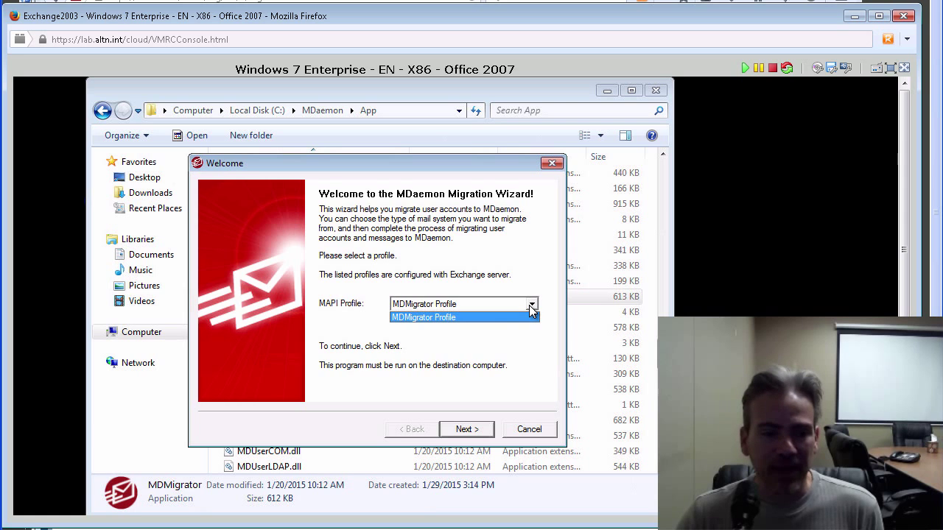
left_click(530, 306)
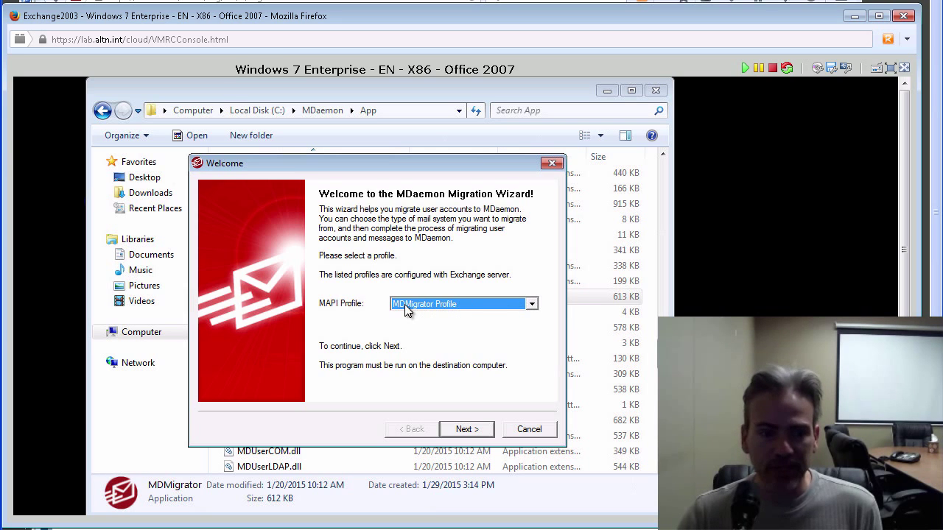
left_click(467, 433)
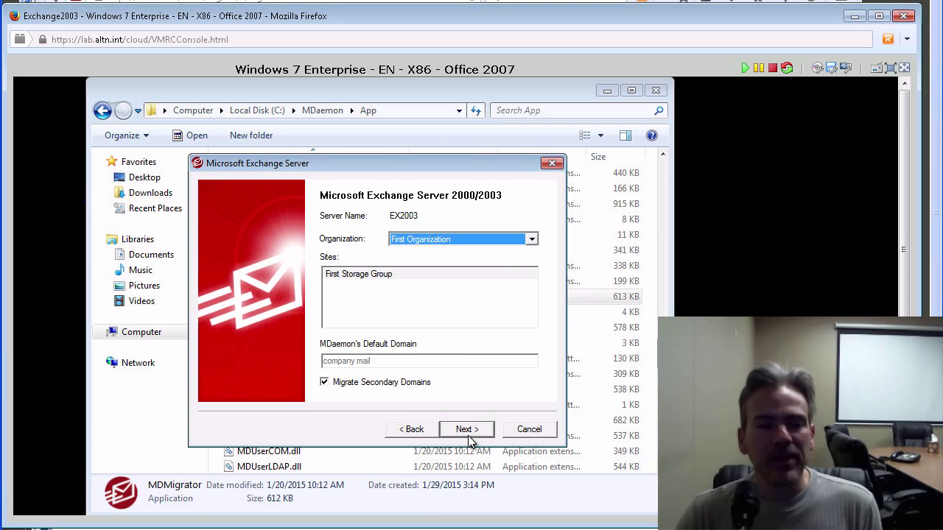
Step: Keep 'First Organization' for server EX2003 and advance to the Ready to Migrate summary
left_click(531, 240)
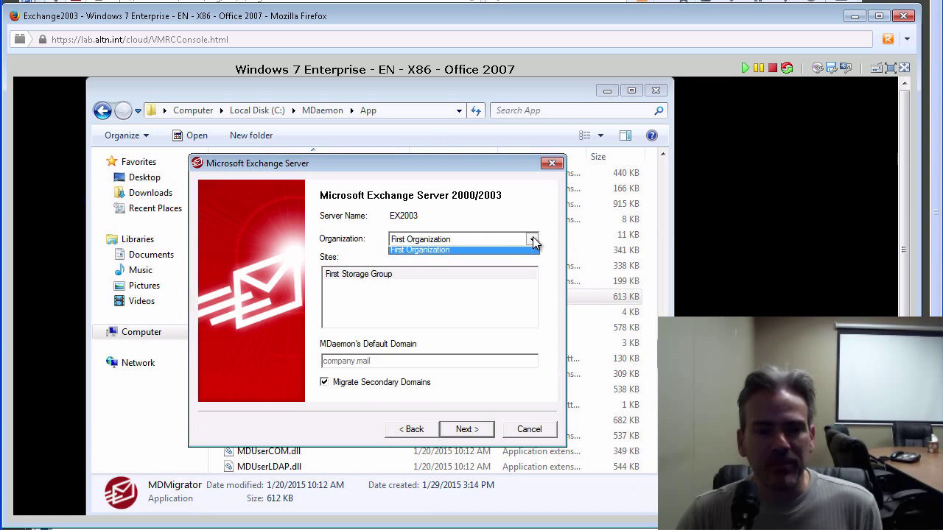
left_click(531, 240)
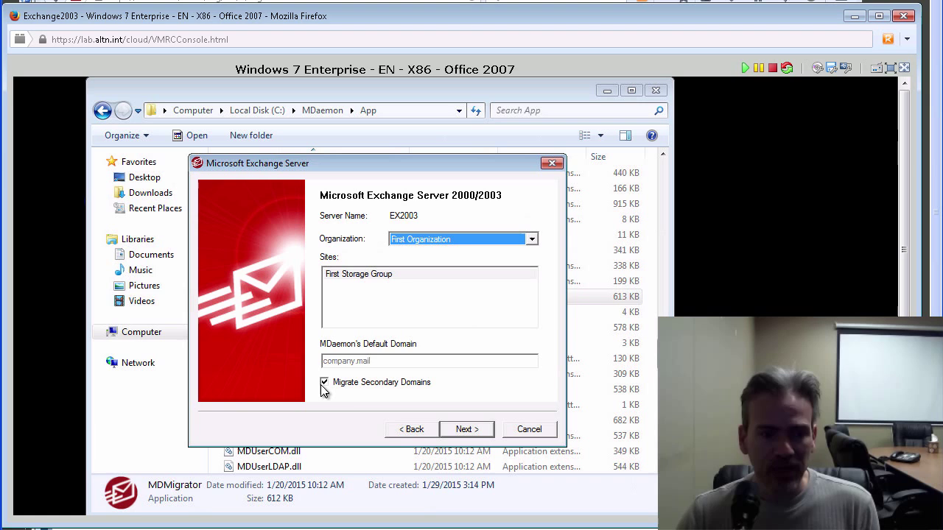
left_click(467, 429)
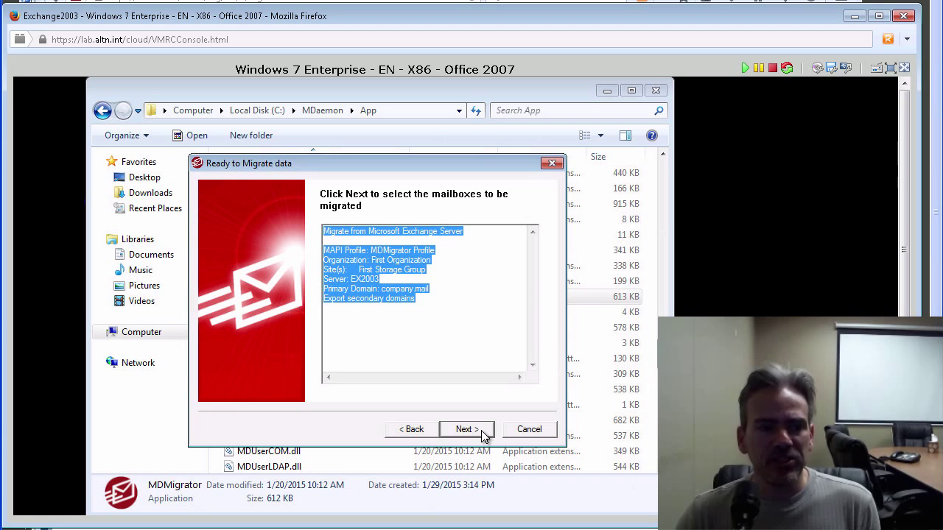
left_click(368, 240)
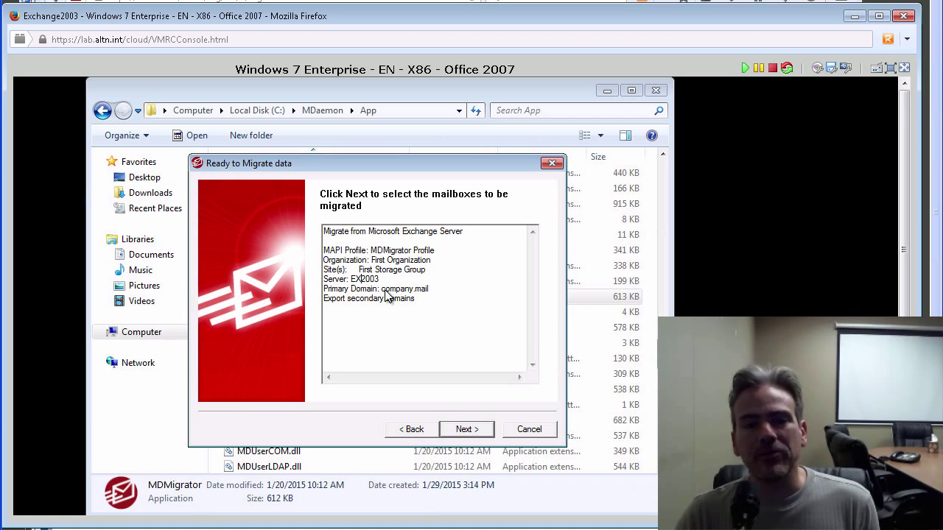
Step: Select all available mailboxes, including Administrator and Exchange.User.001, and start migrating
left_click(461, 435)
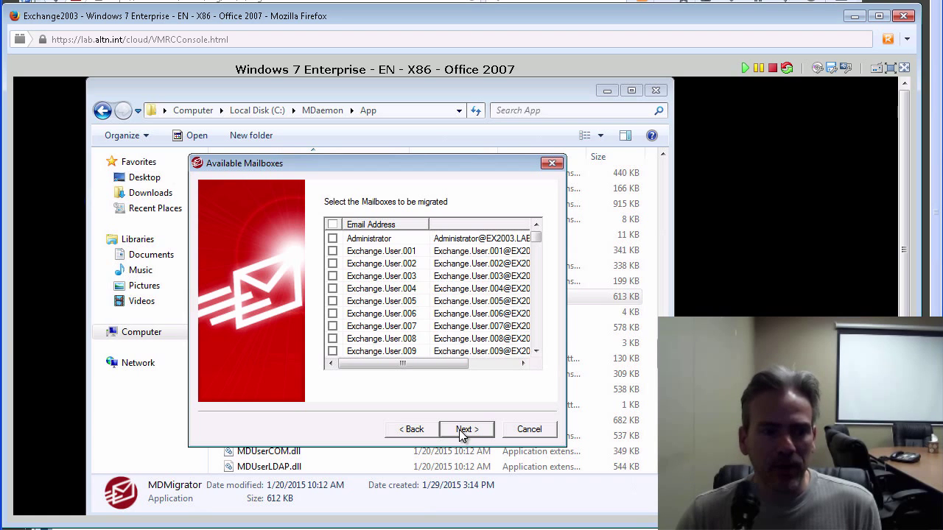
left_click(333, 238)
left_click(332, 251)
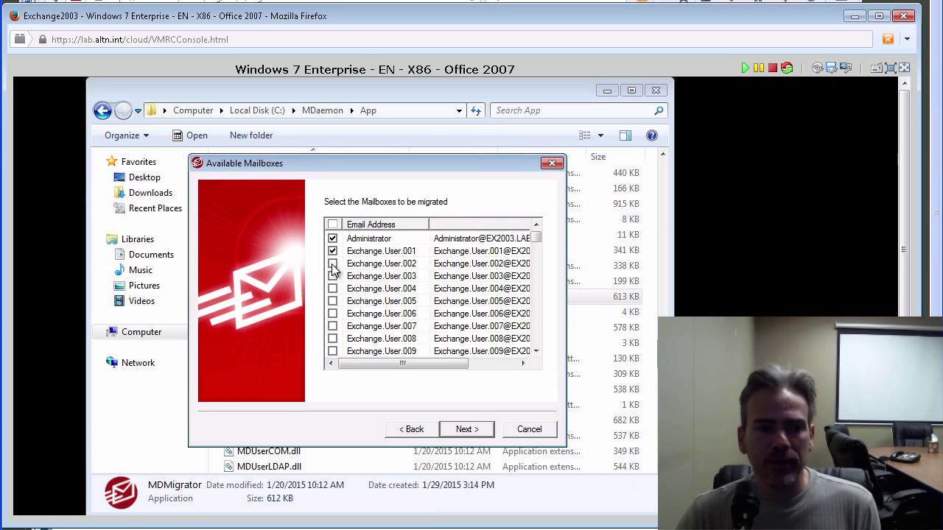
left_click(332, 224)
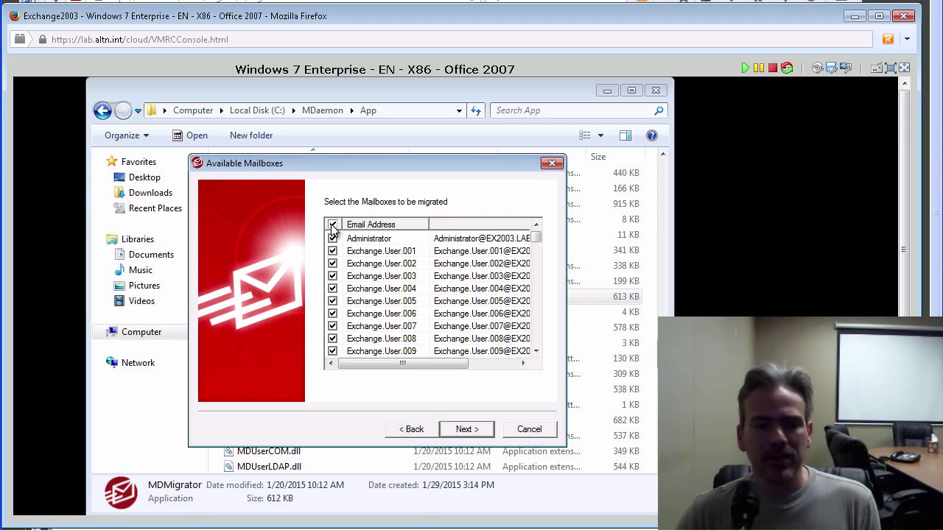
left_click(465, 430)
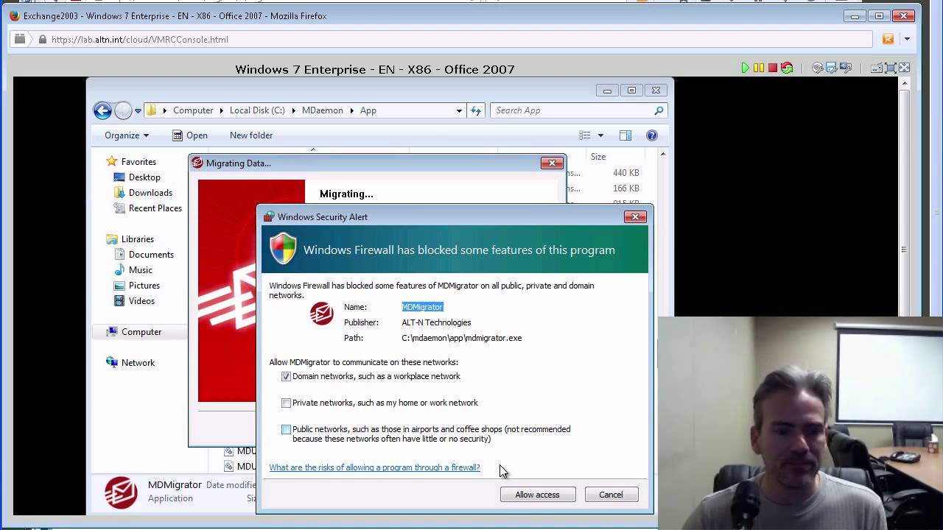
Step: Allow MDMigrator through Windows Firewall and finish the wizard after 'Migration successful'
left_click(538, 498)
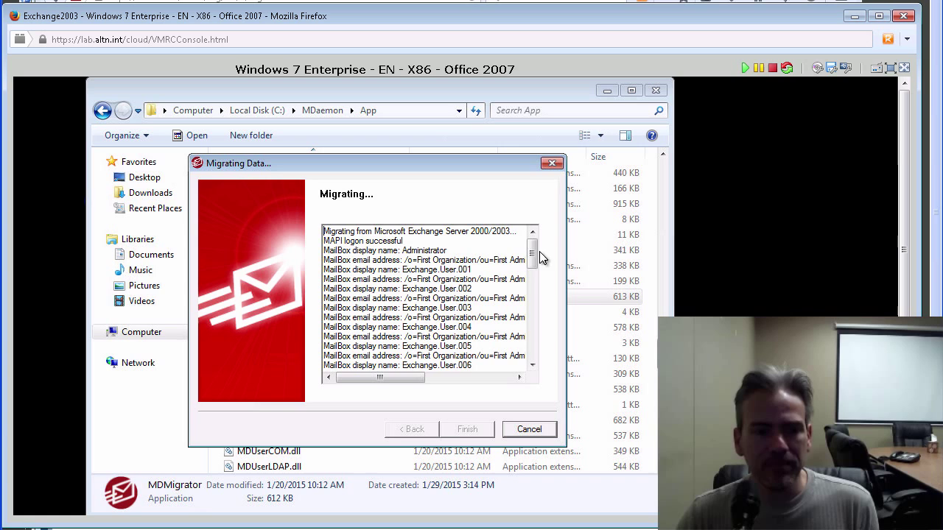
left_click_drag(532, 253, 536, 372)
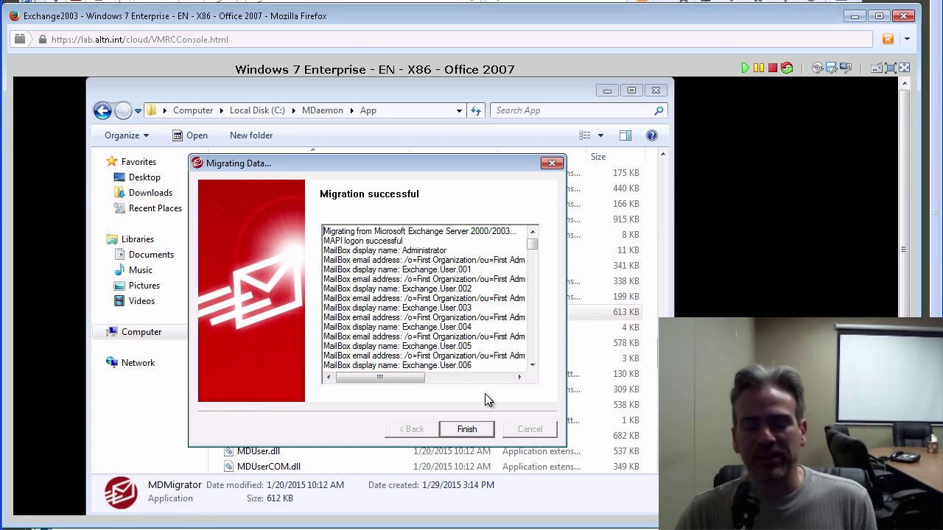
left_click(467, 429)
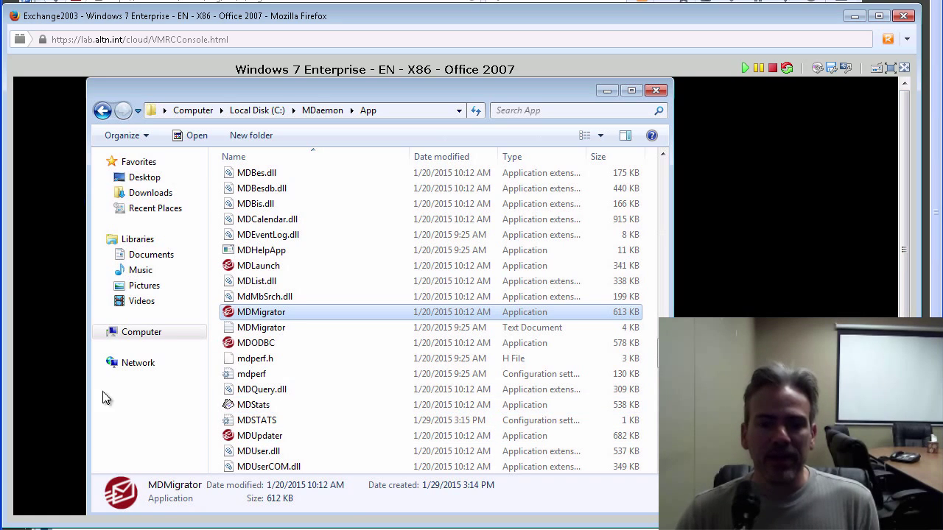
Step: Run Start MDaemon from Start > All Programs > MDaemon and dismiss the trial notice
scroll(455, 297, "down", 6)
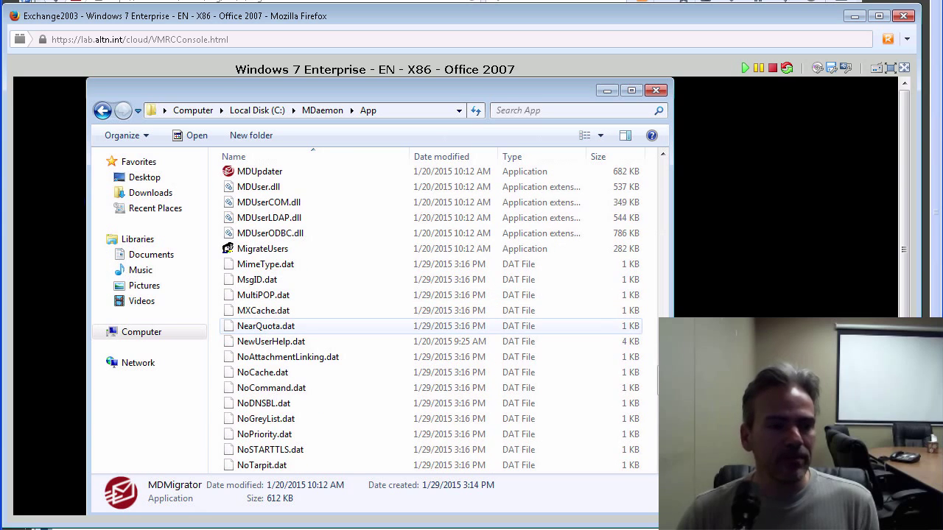
scroll(901, 275, "down", 3)
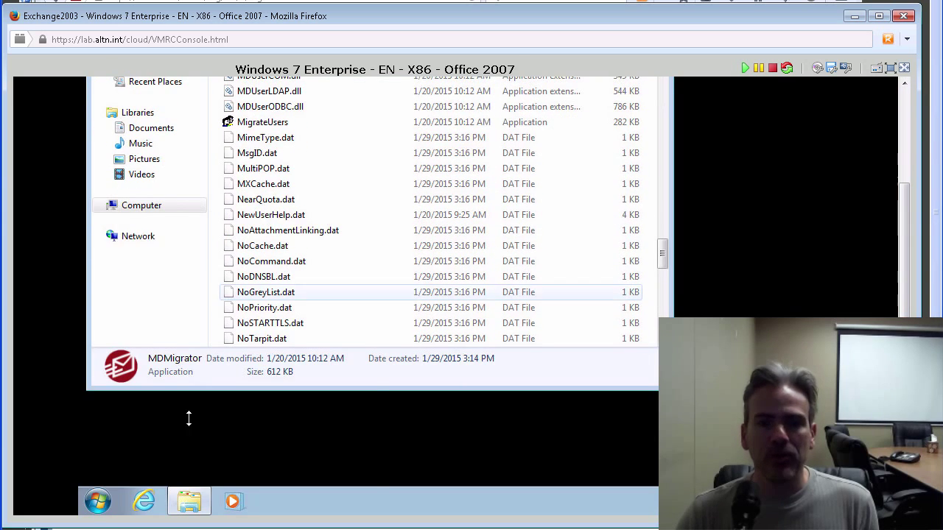
left_click(96, 503)
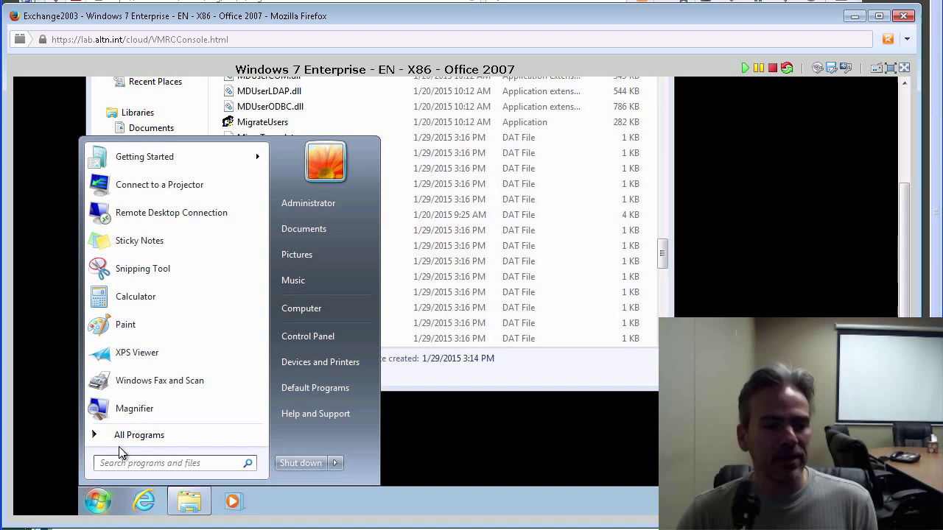
left_click(120, 436)
left_click(123, 335)
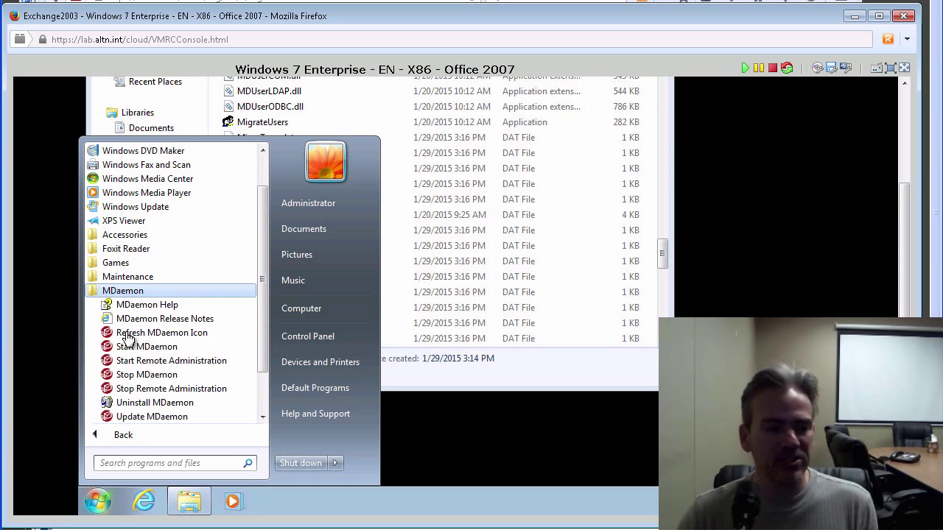
left_click(148, 349)
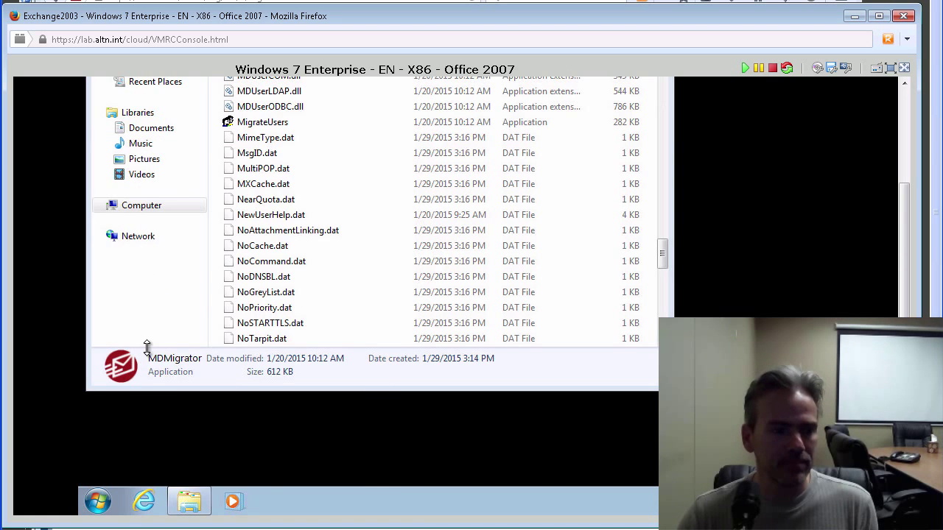
left_click(603, 293)
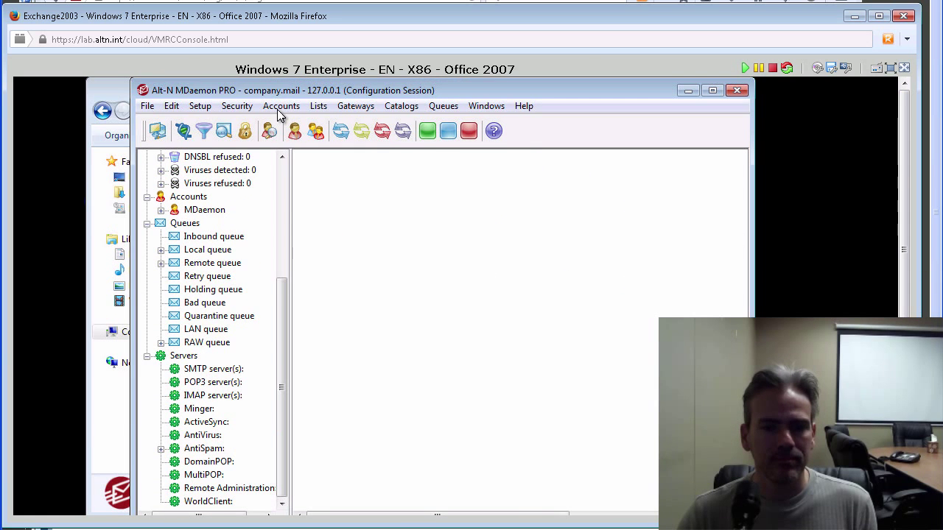
Step: Open Accounts > Account Manager and review migrated accounts Exchange.User.005 and Exchange.User.003
left_click(279, 107)
left_click(330, 183)
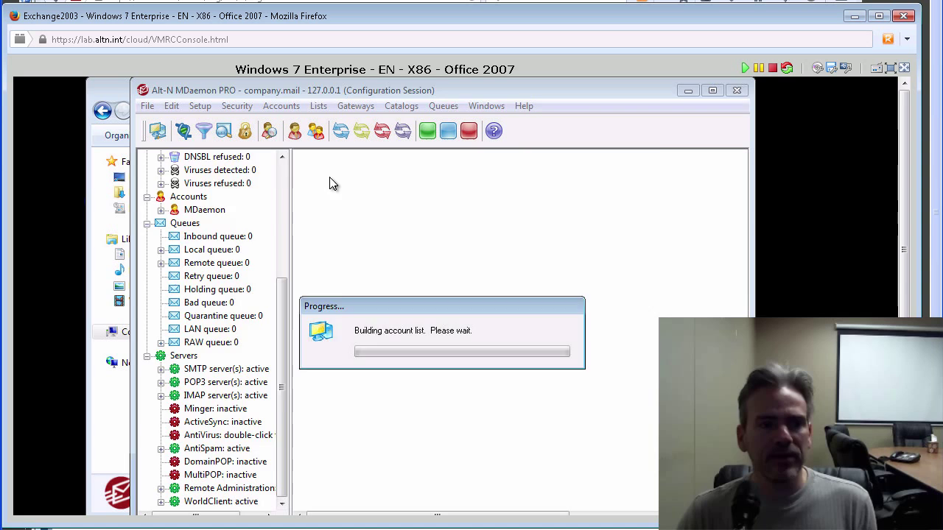
left_click(203, 306)
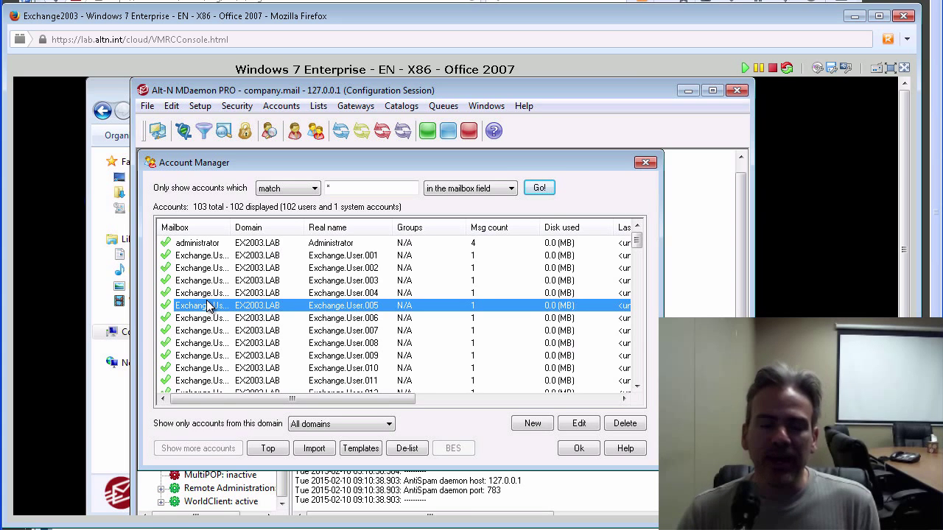
left_click(215, 282)
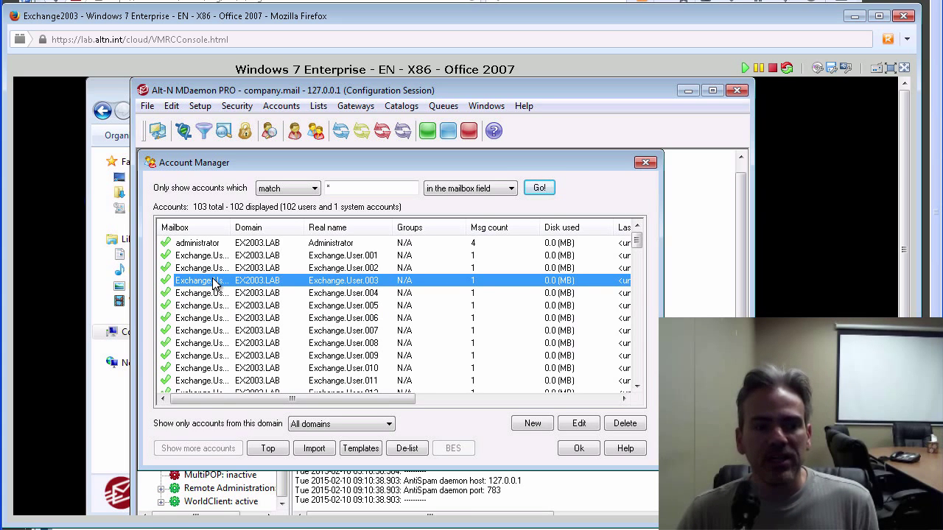